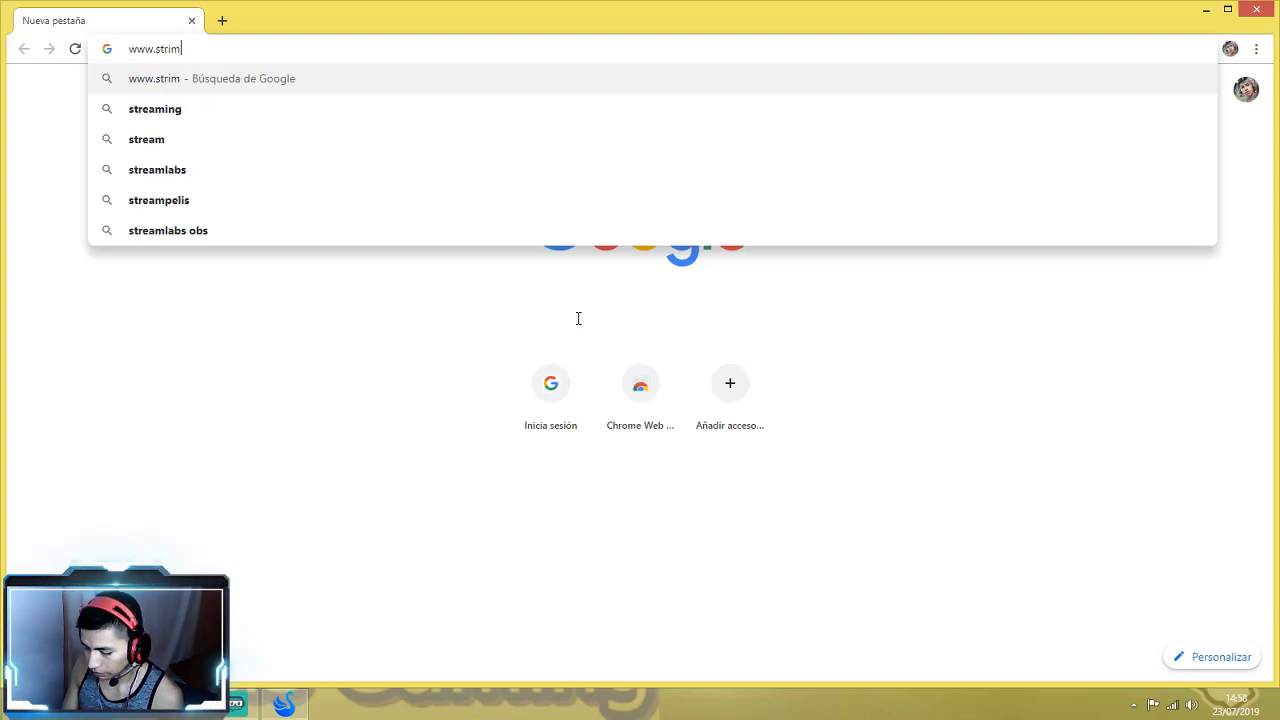
- Search Google for streamlabs obs, open the official Streamlabs OBS download page, dismiss the translation offer, and minimize the browser
text(l)
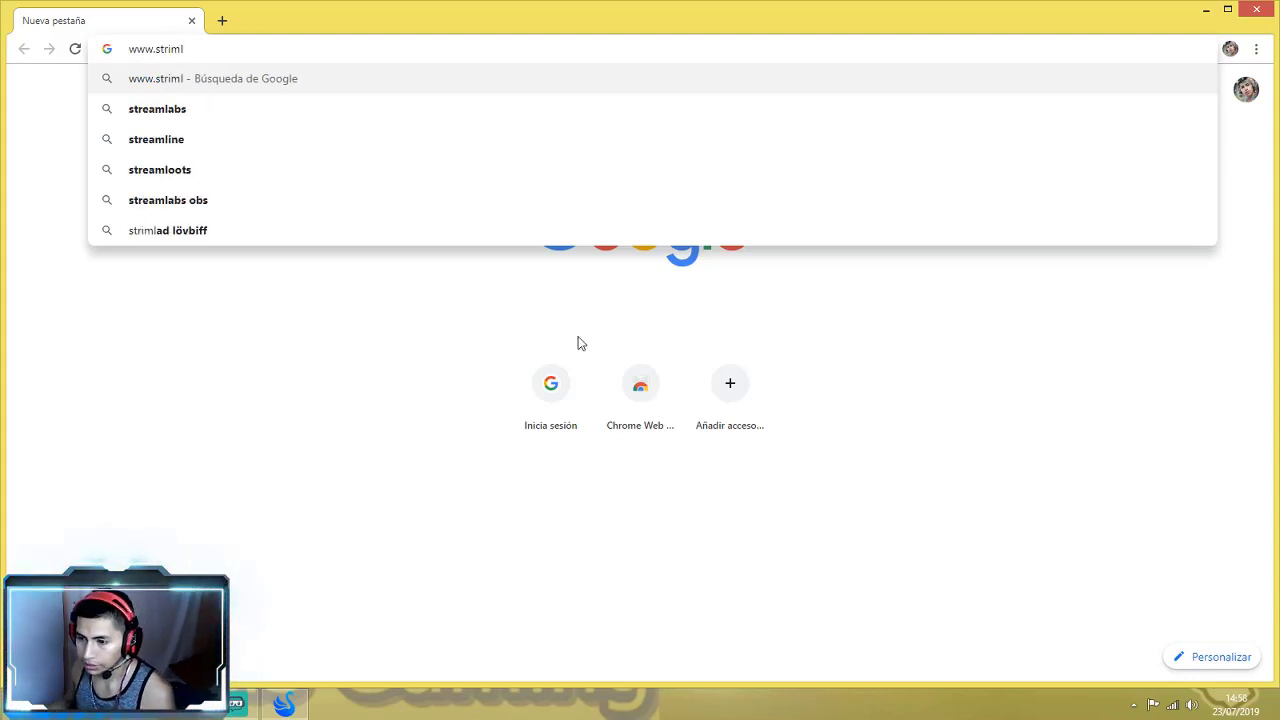
click(143, 116)
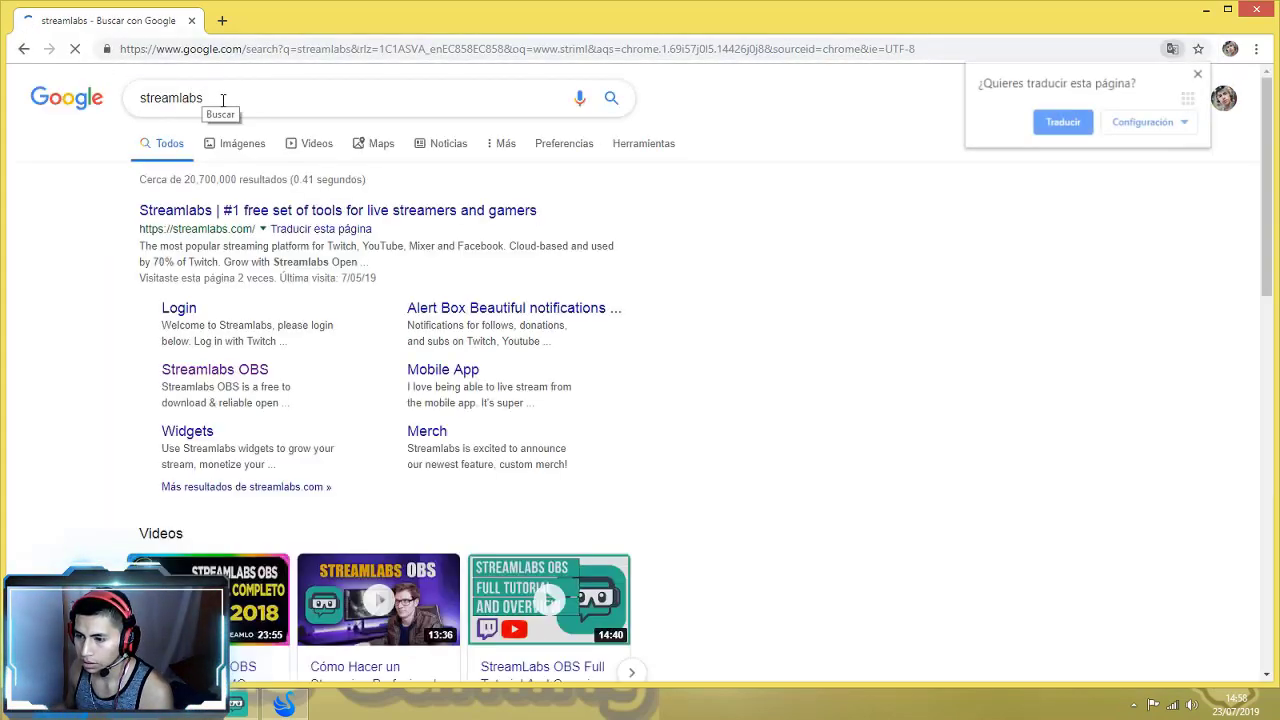
click(230, 98)
click(233, 132)
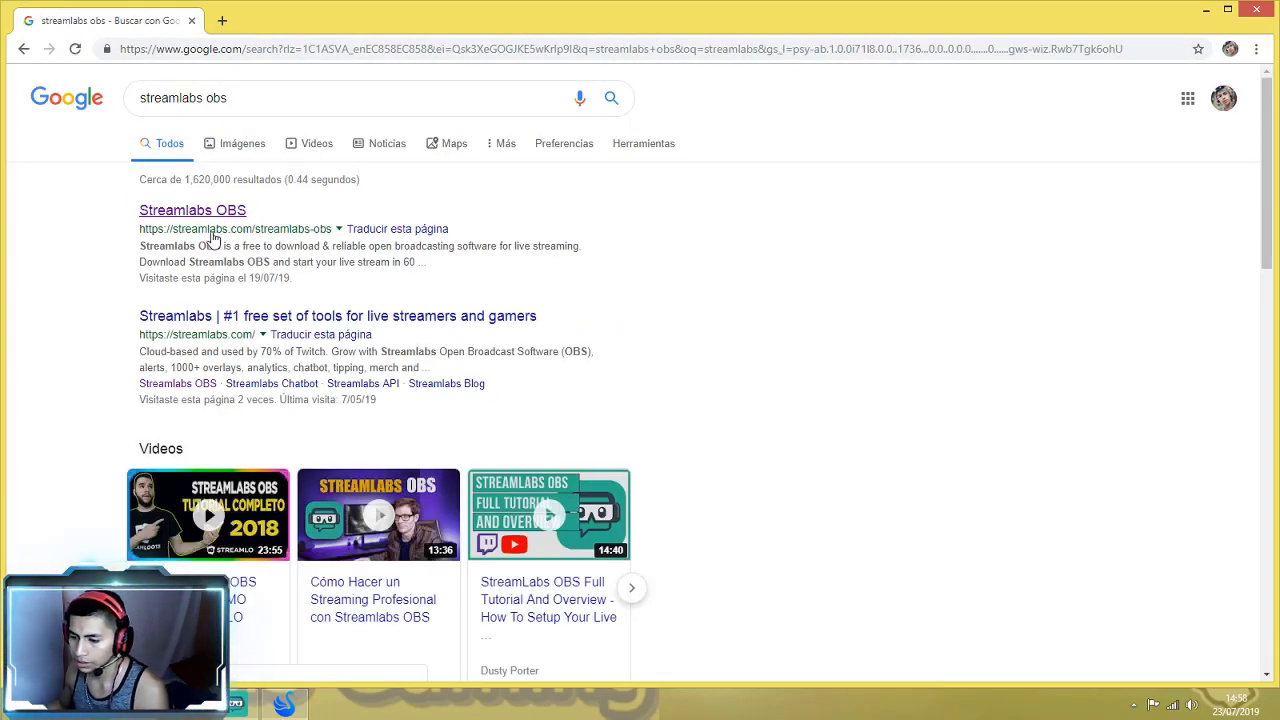
click(192, 212)
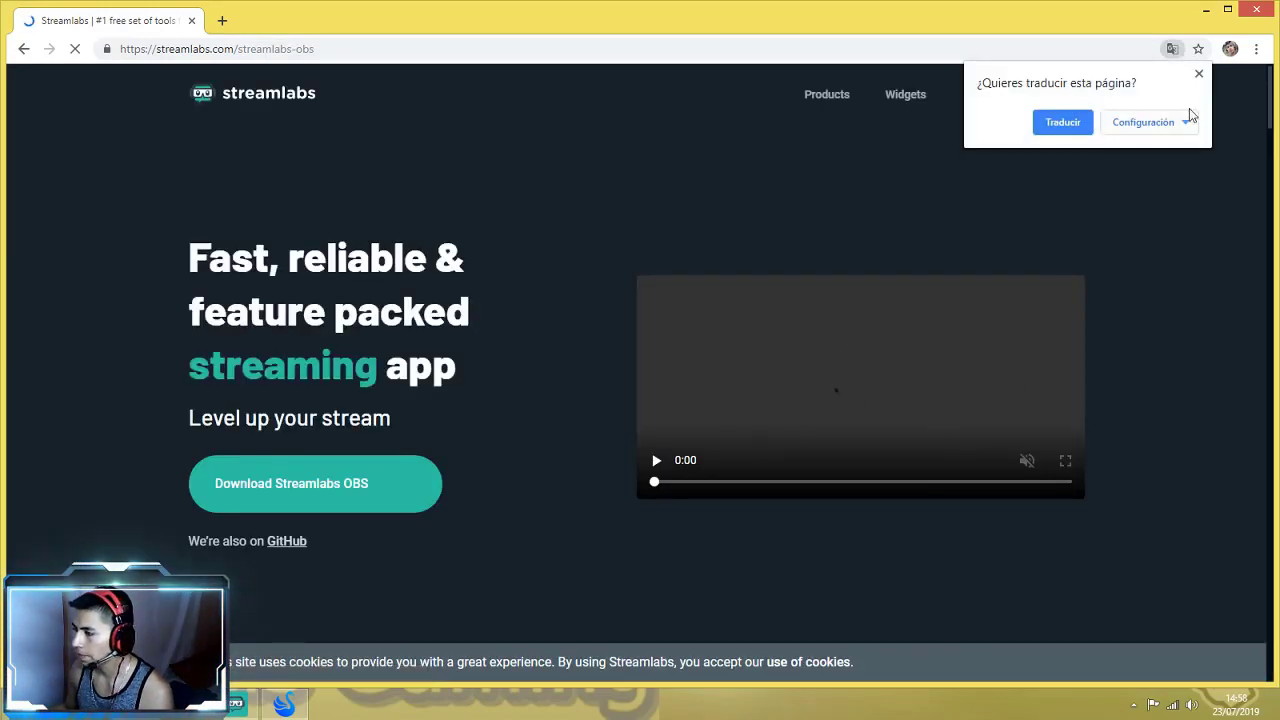
click(1199, 73)
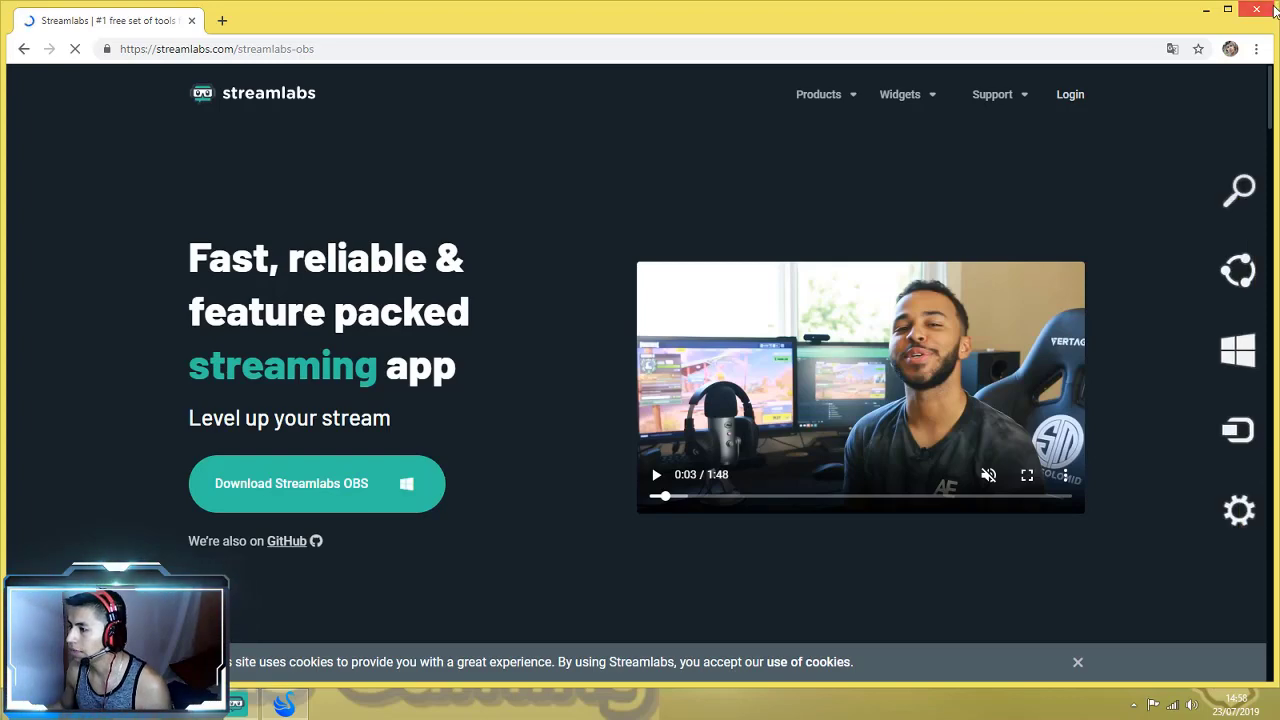
click(1205, 9)
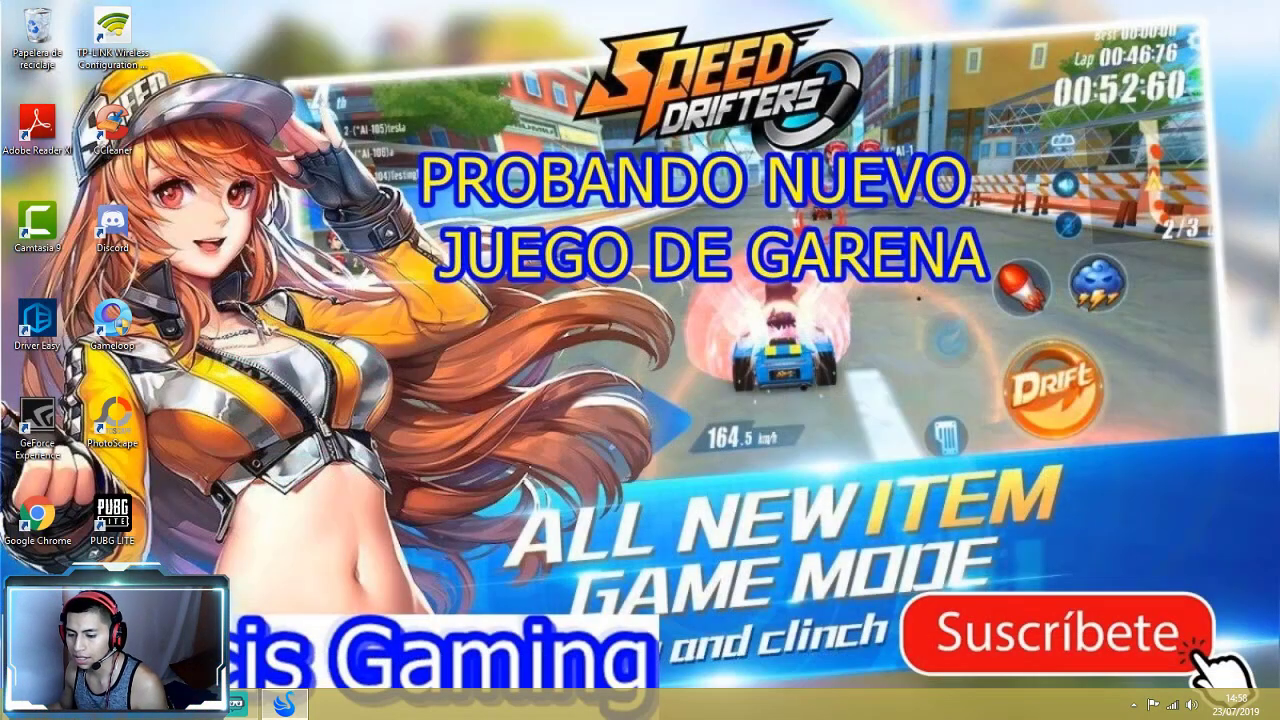
- Launch the Streamlabs OBS setup file from the Descargas folder to view its license agreement, and close the installer and folder without installing
click(296, 704)
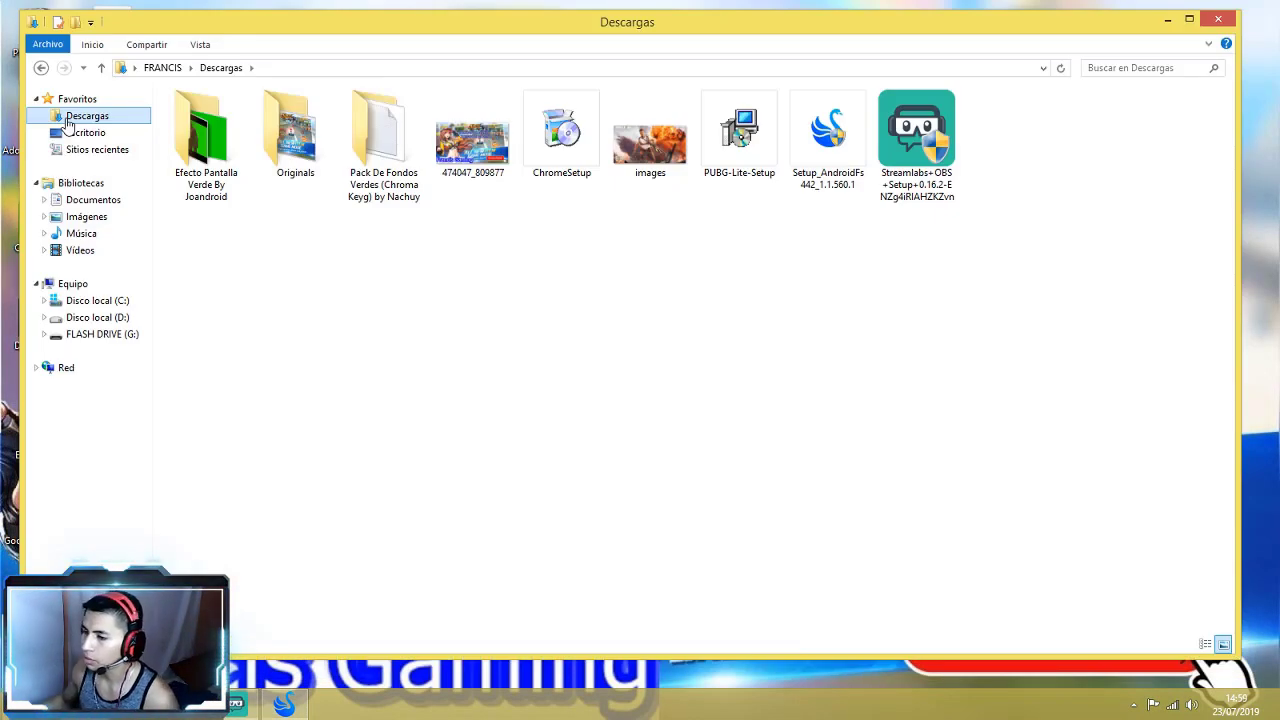
double_click(905, 148)
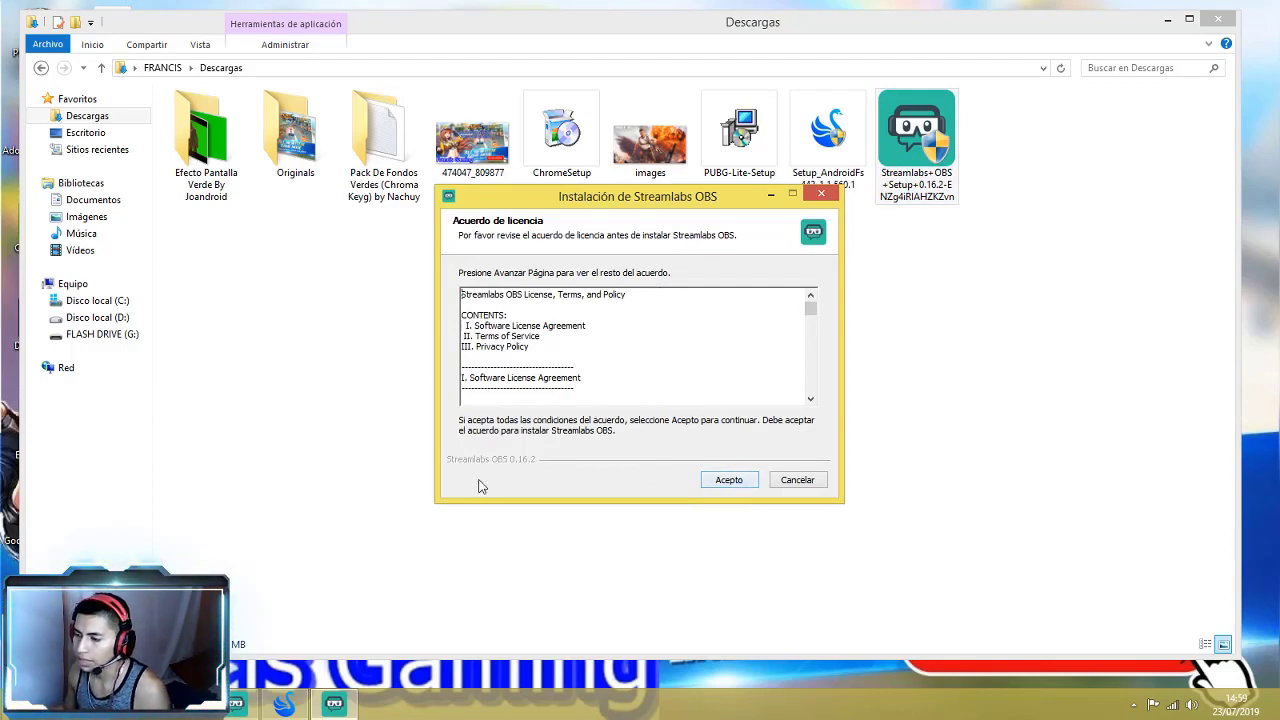
click(822, 195)
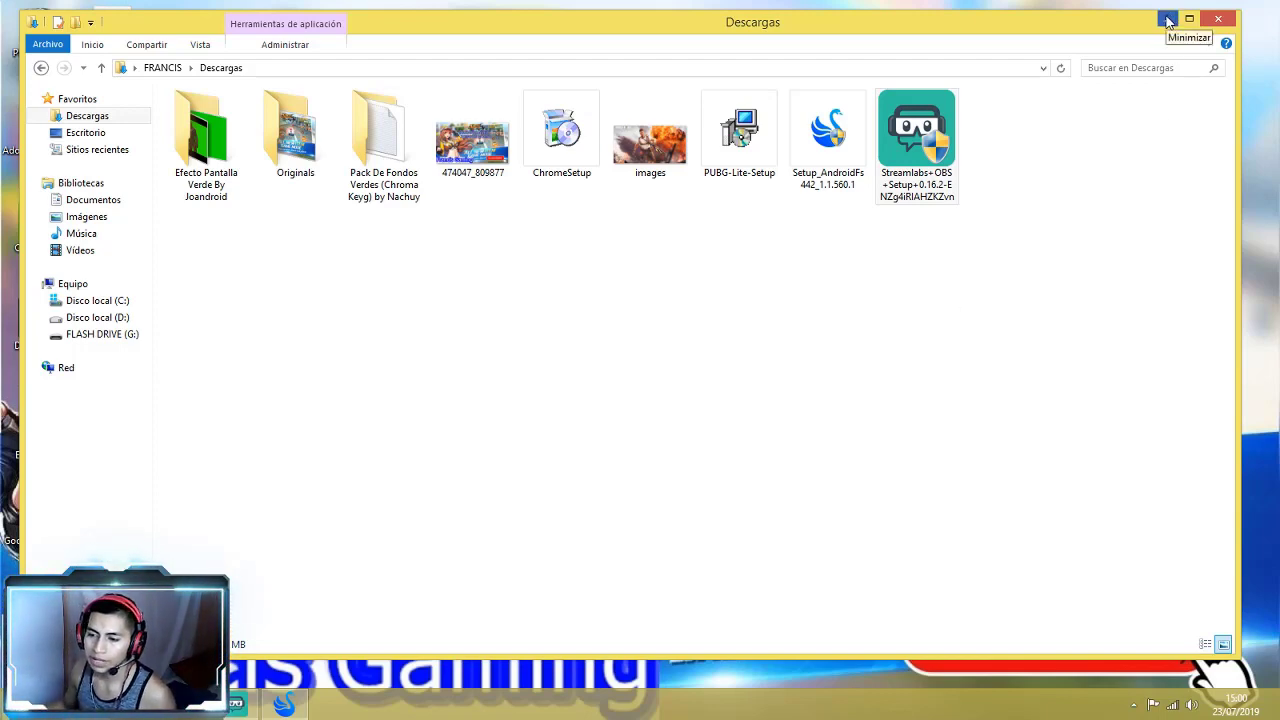
click(1218, 21)
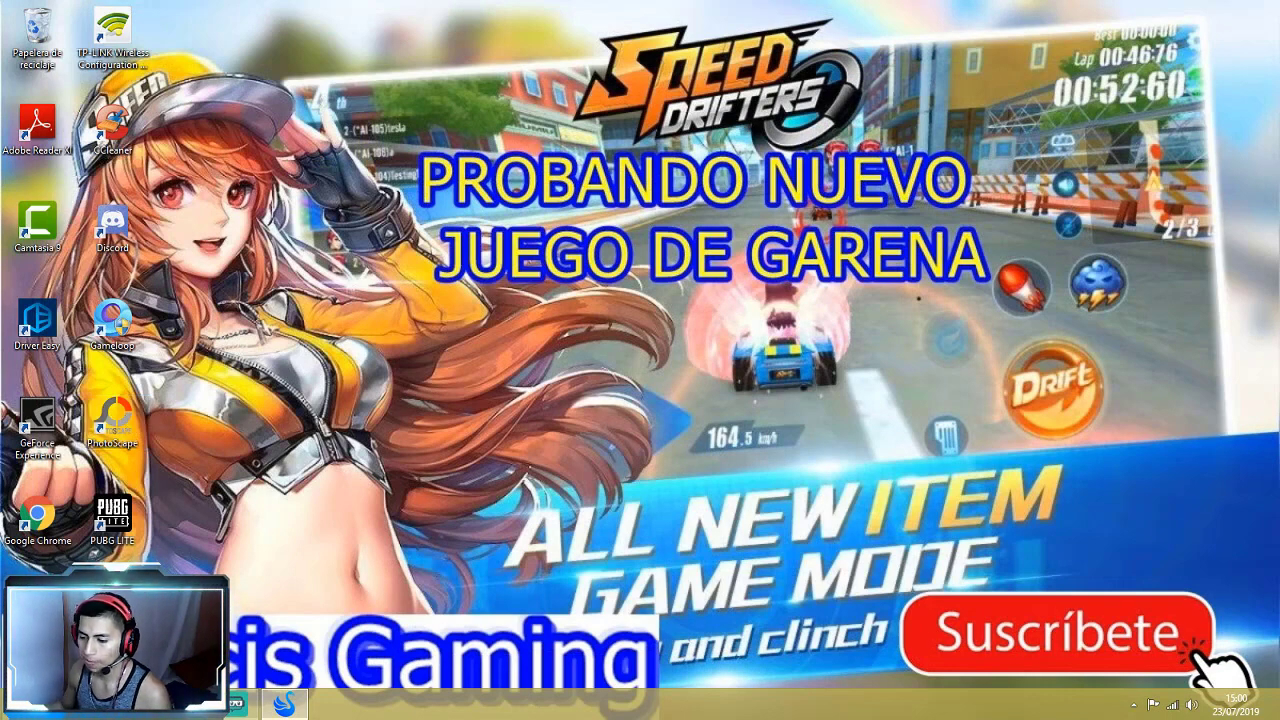
click(237, 704)
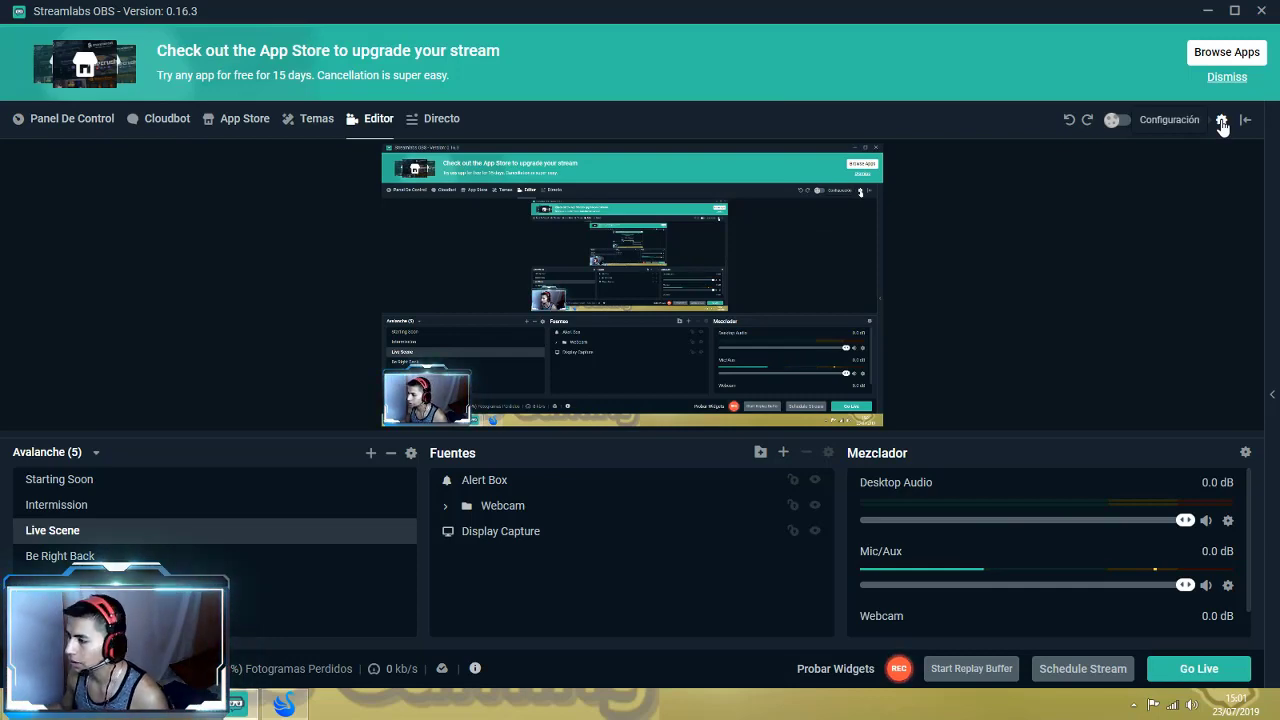
click(1210, 14)
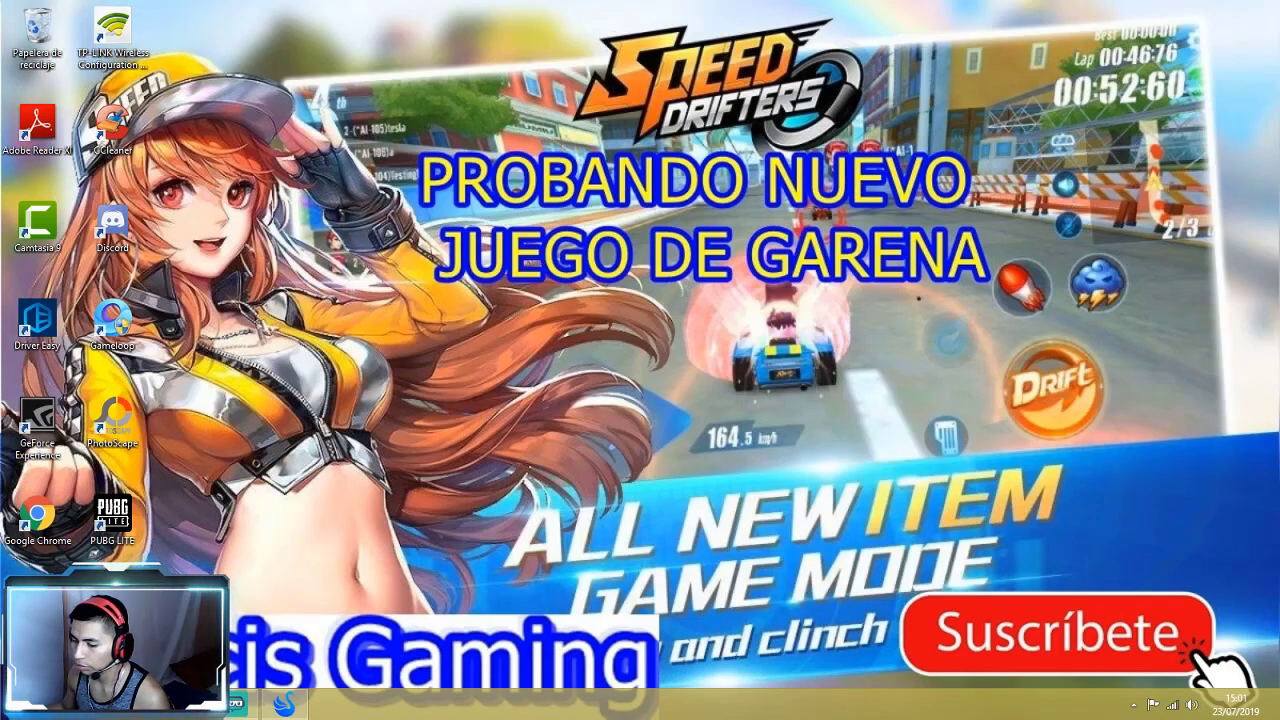
key(super)
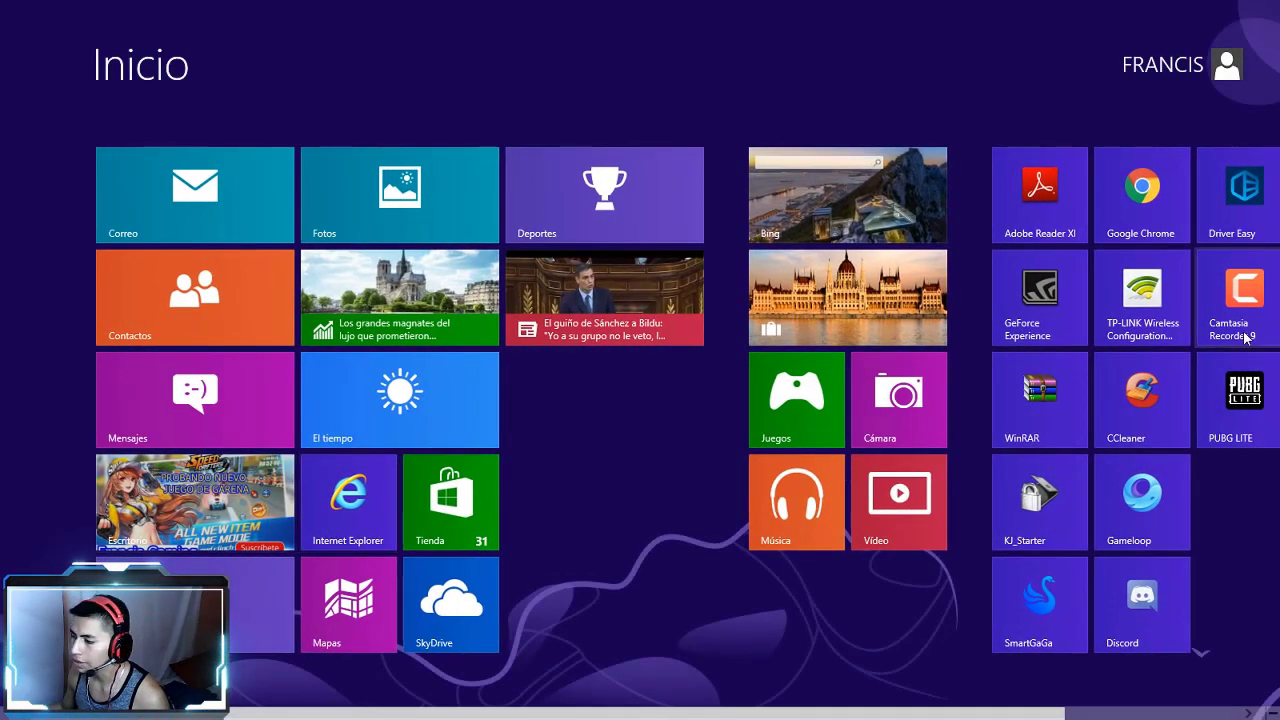
scroll(955, 335, down, 2)
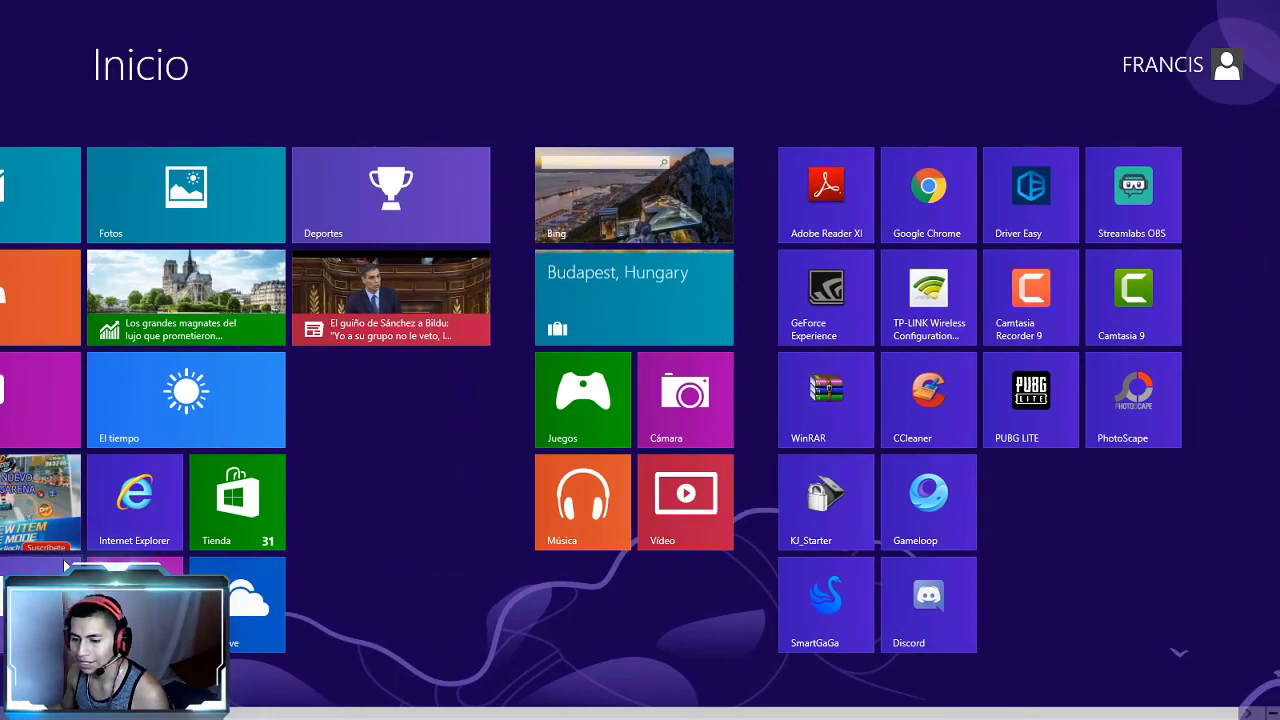
scroll(176, 516, up, 2)
click(187, 503)
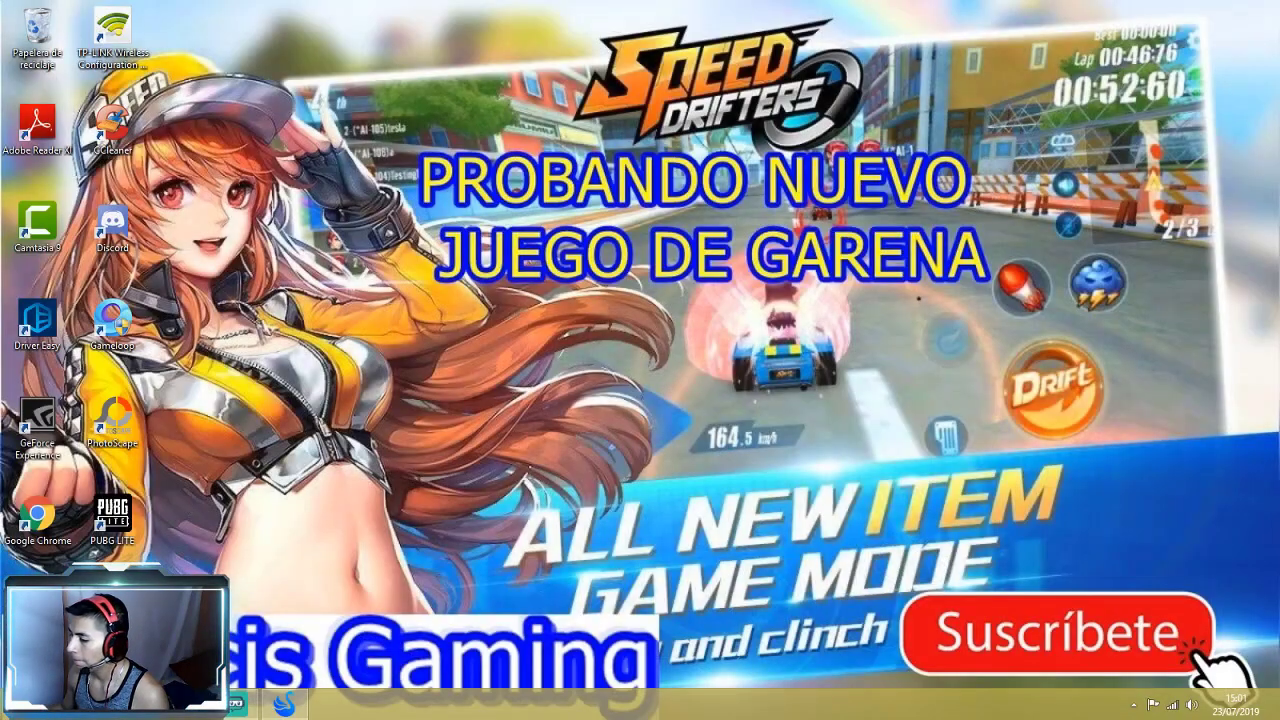
- Look through the installed programs list in the Windows Control Panel and close it
mouse_move(1245, 280)
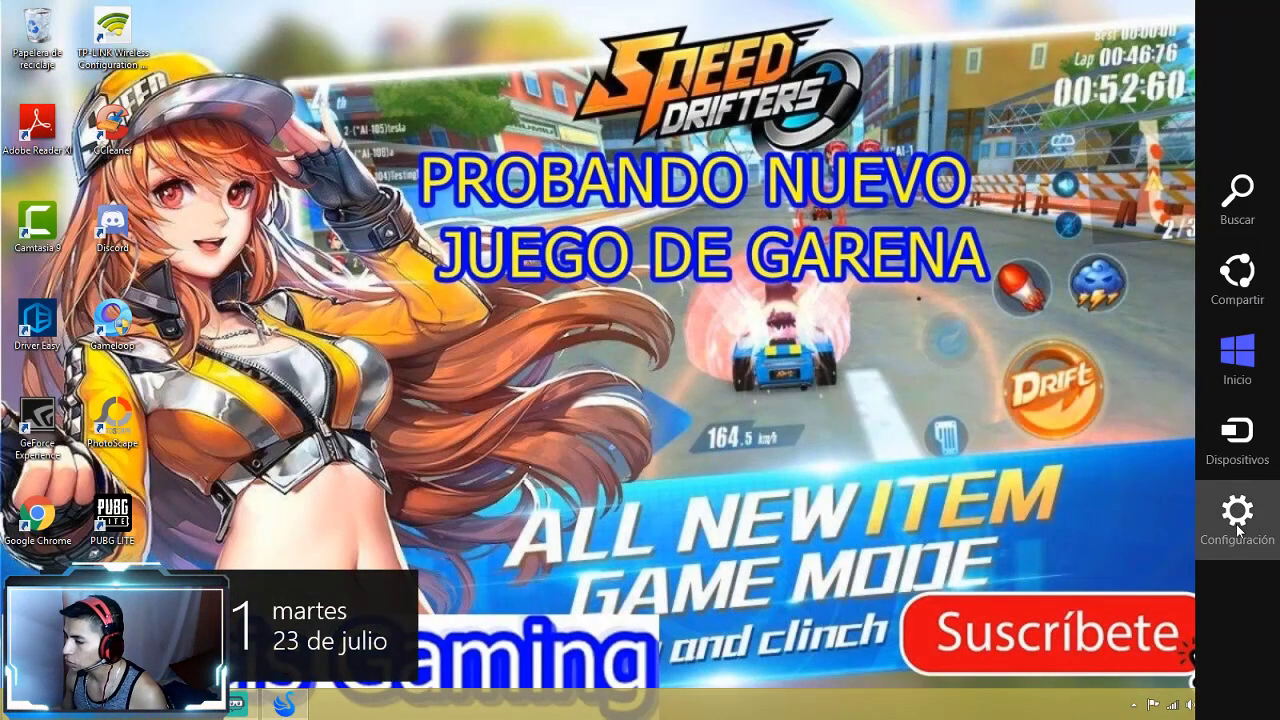
click(1252, 515)
click(1048, 118)
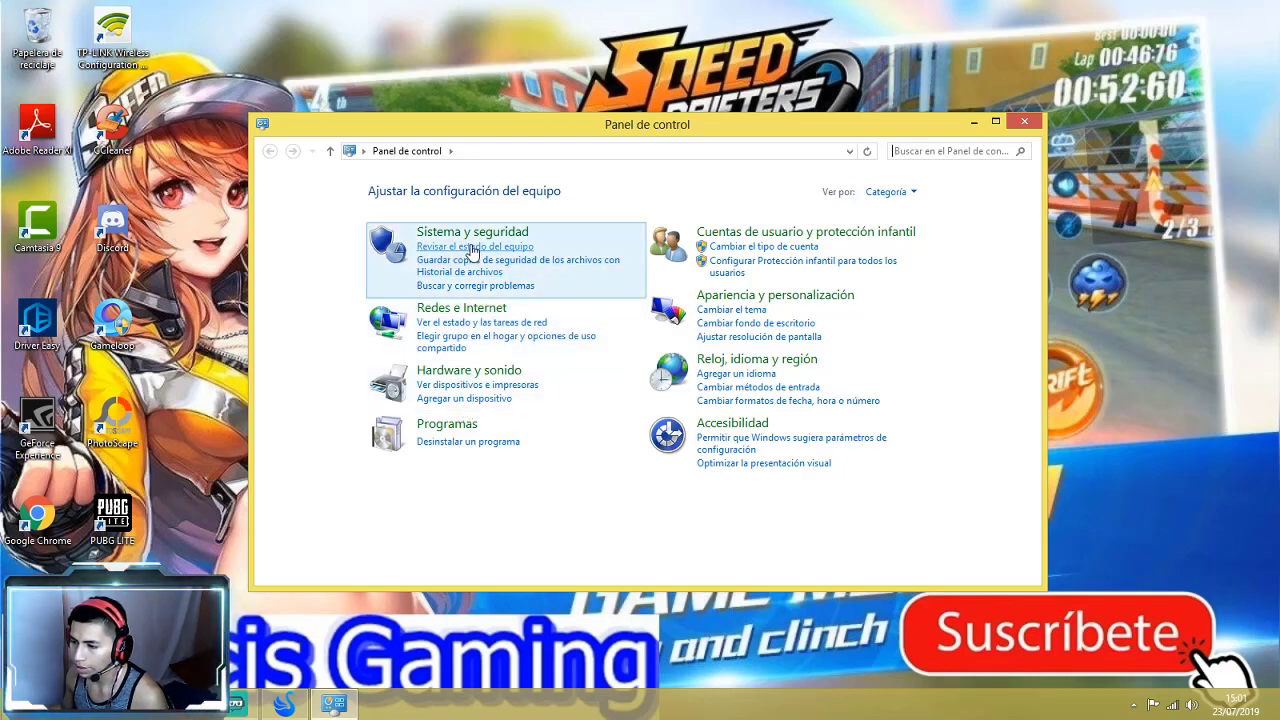
click(466, 441)
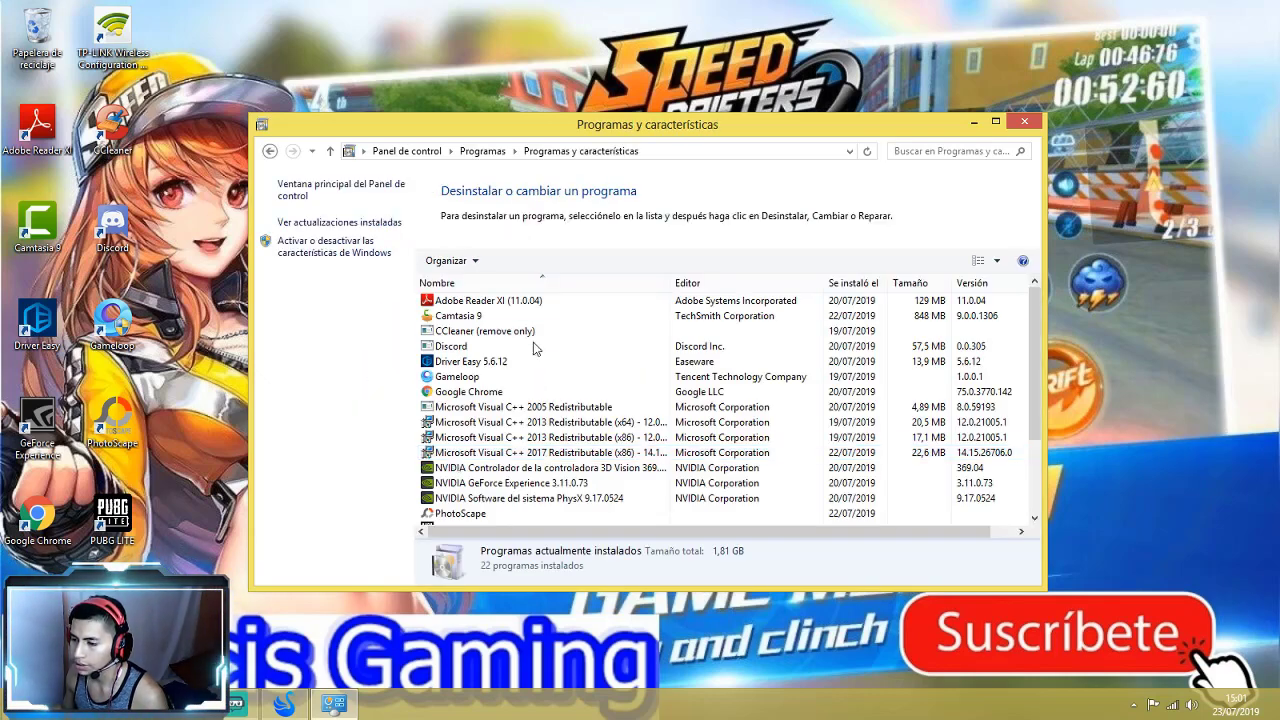
scroll(470, 445, down, 1)
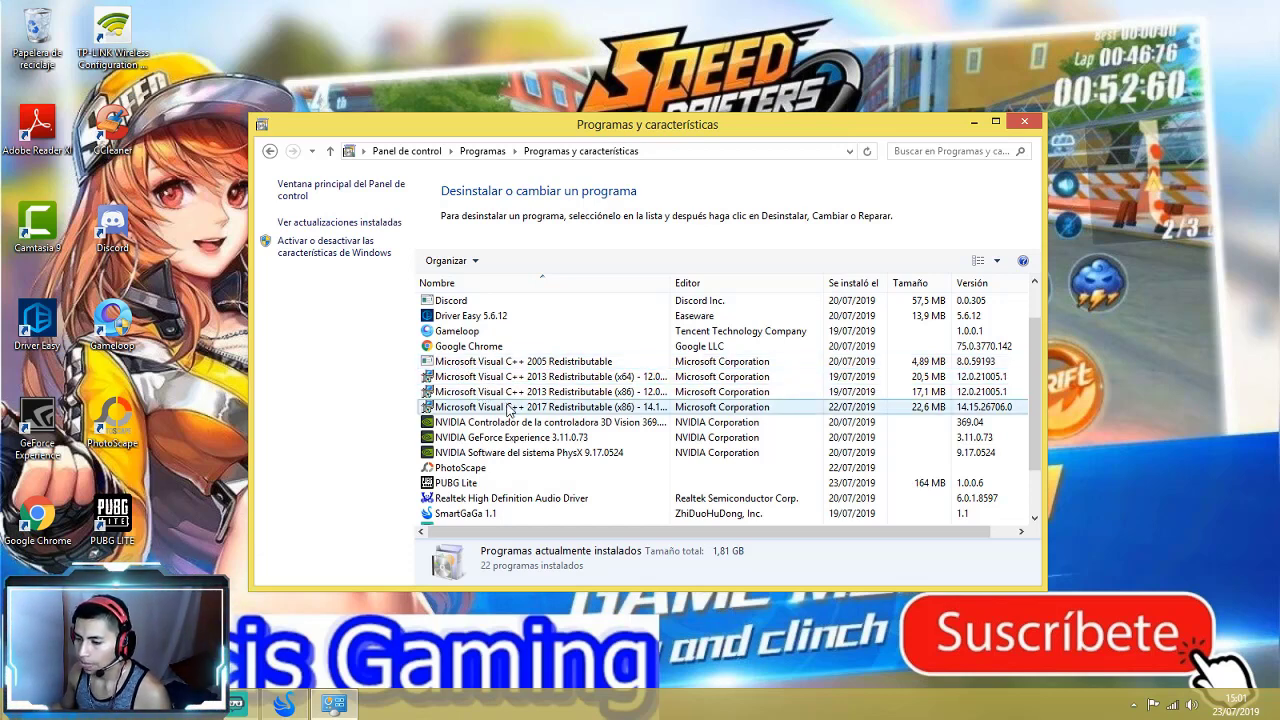
scroll(570, 410, down, 2)
scroll(580, 430, up, 3)
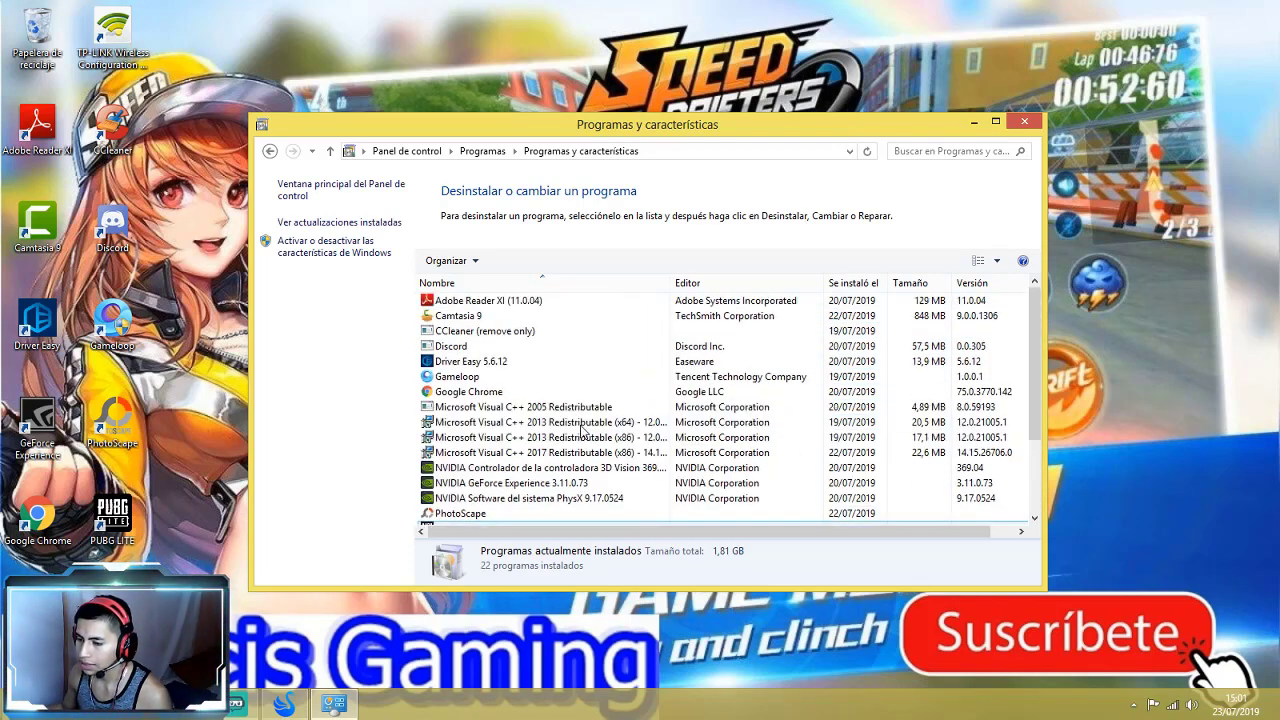
click(1025, 123)
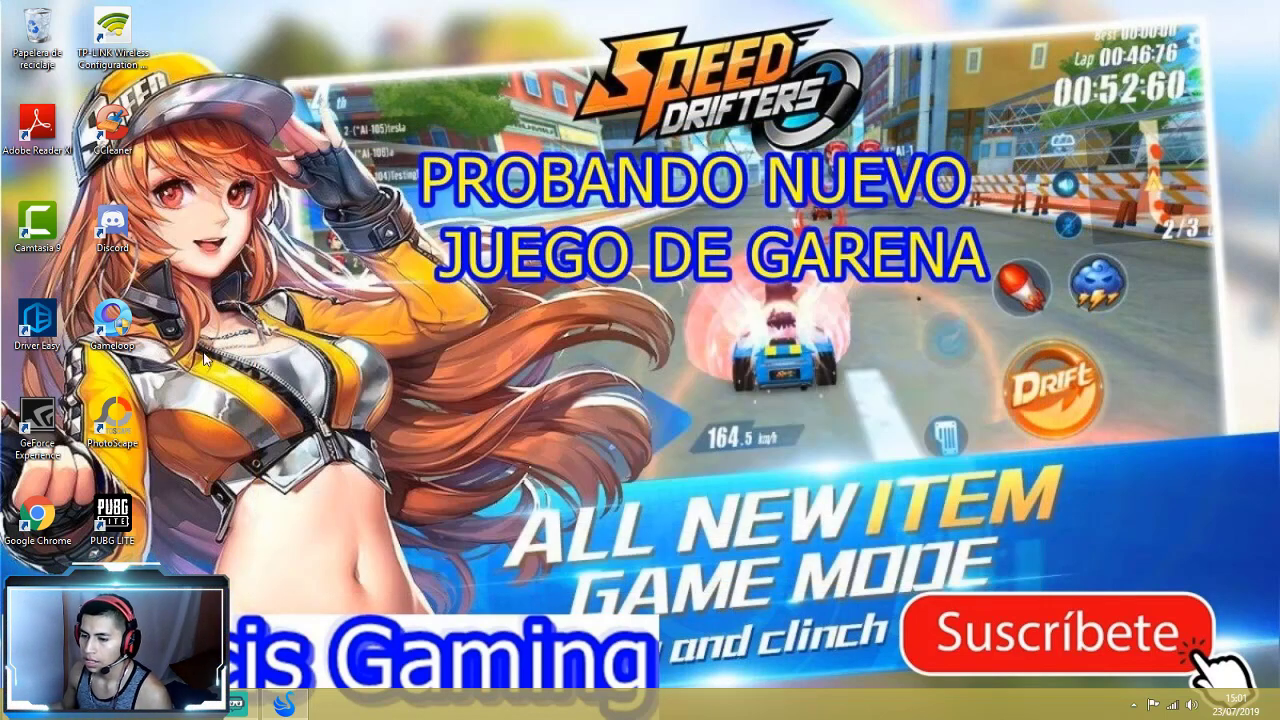
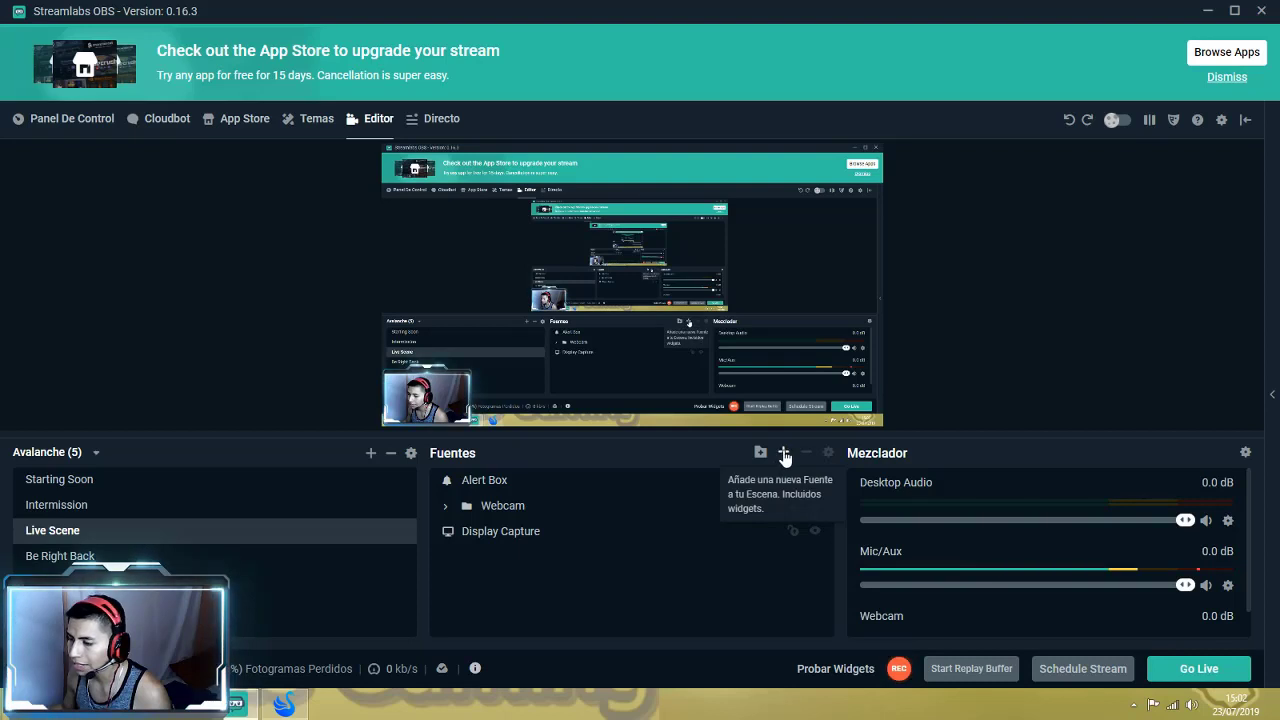
- Look over the source and widget types that can be added in Streamlabs OBS, visit the Temas page, and return to the editor
click(783, 453)
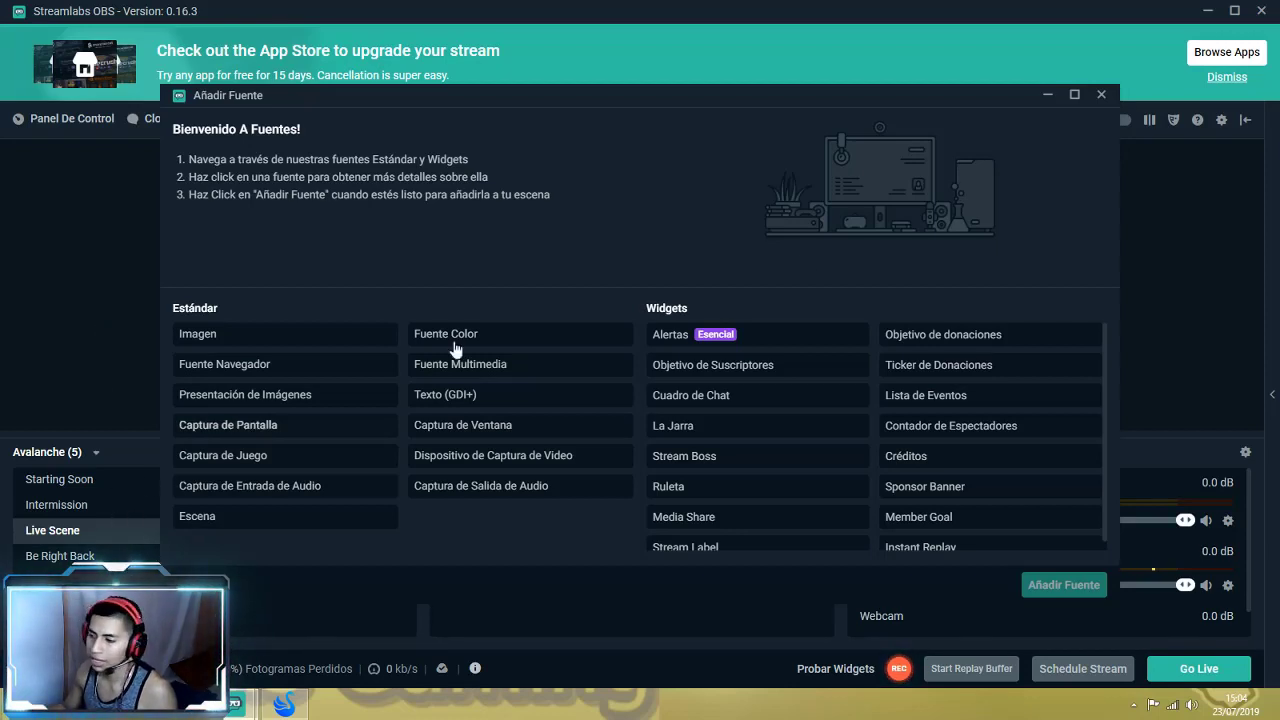
click(1101, 95)
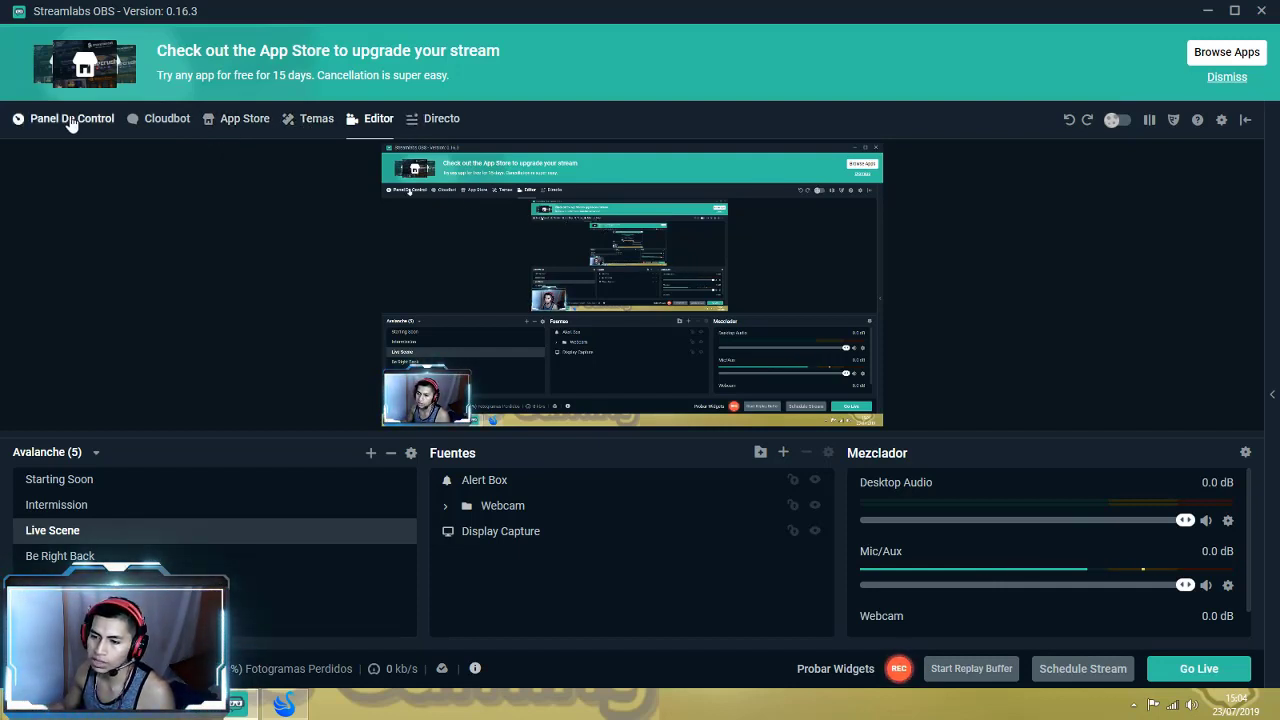
click(318, 122)
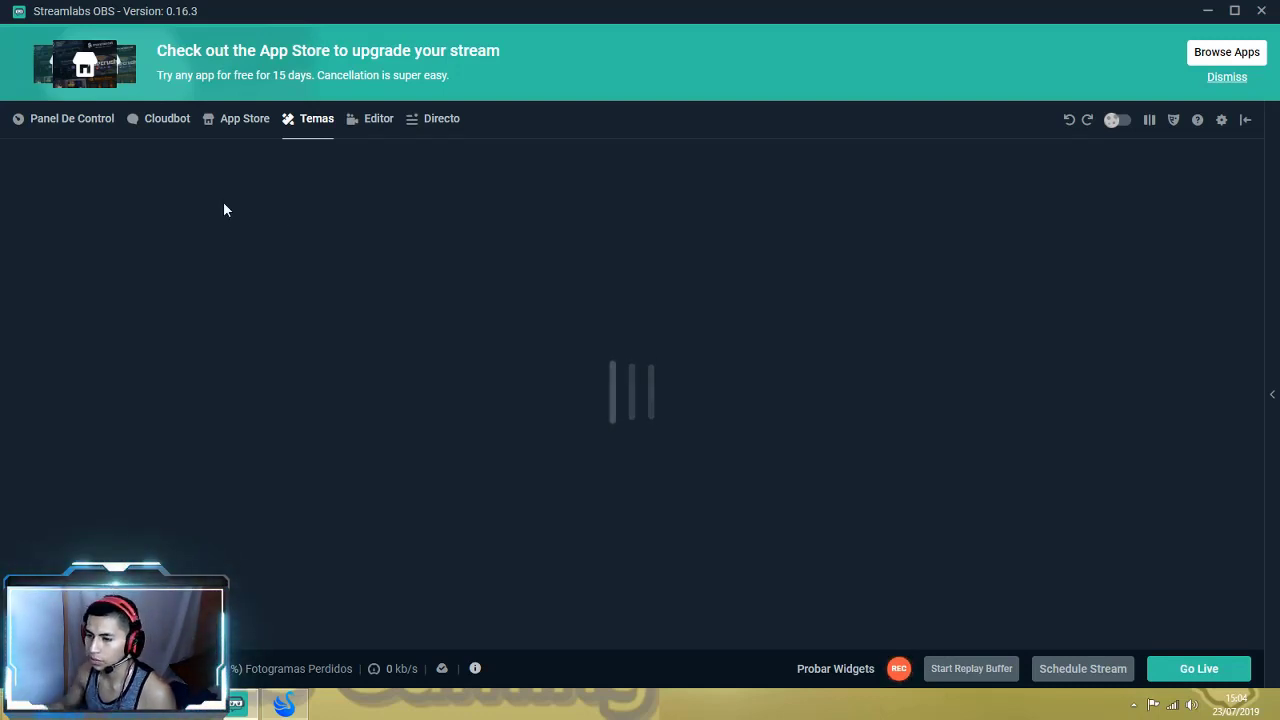
click(375, 119)
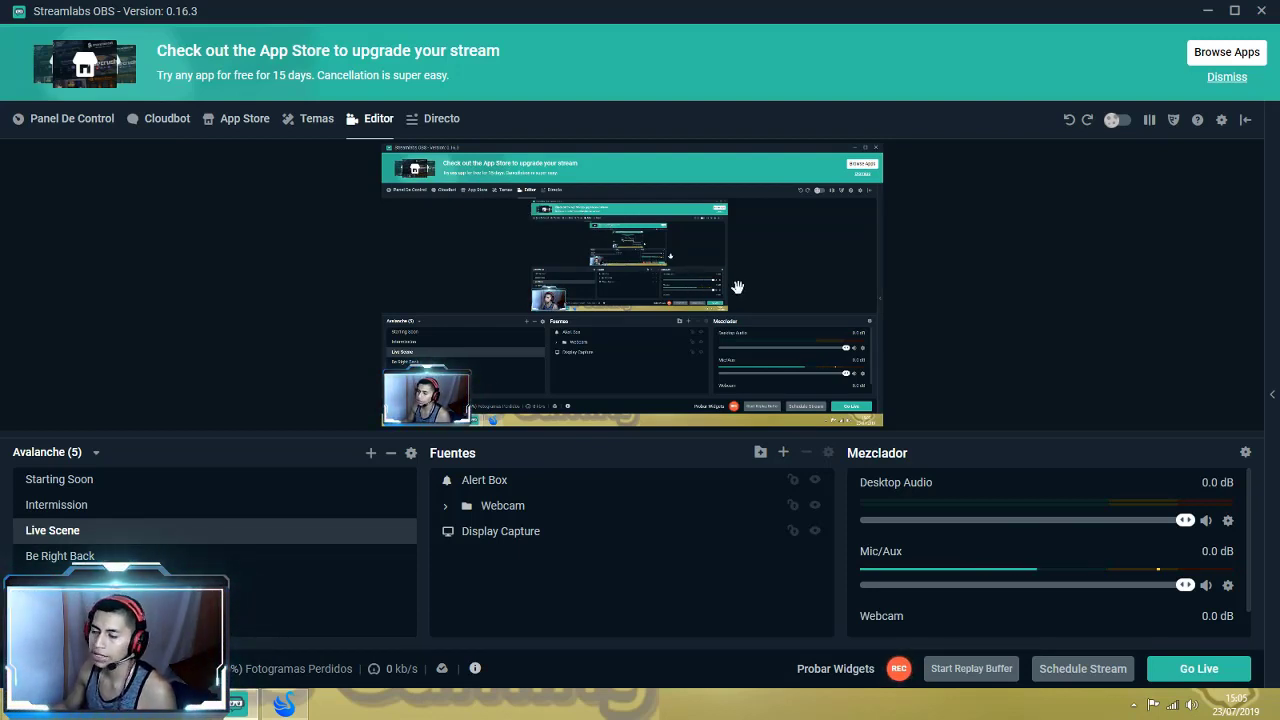
- Open the Streamlabs OBS settings and review the general options, including language and output confirmations
click(1221, 122)
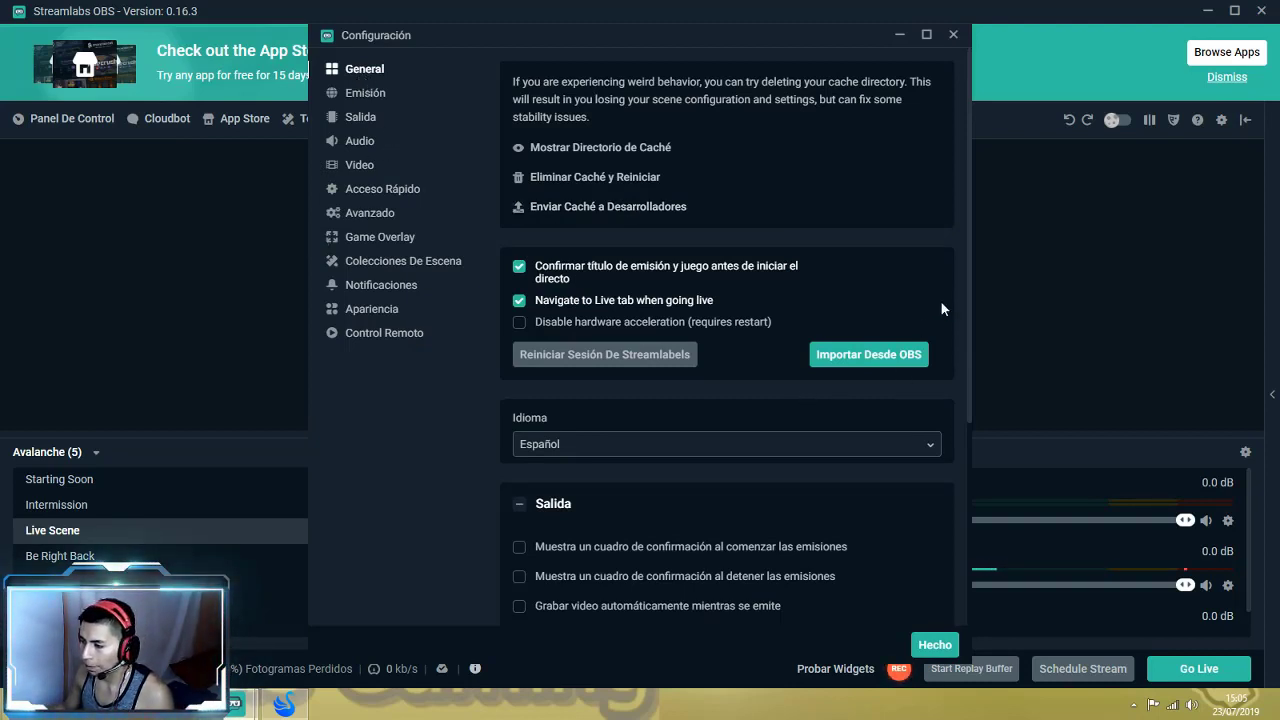
scroll(826, 451, down, 2)
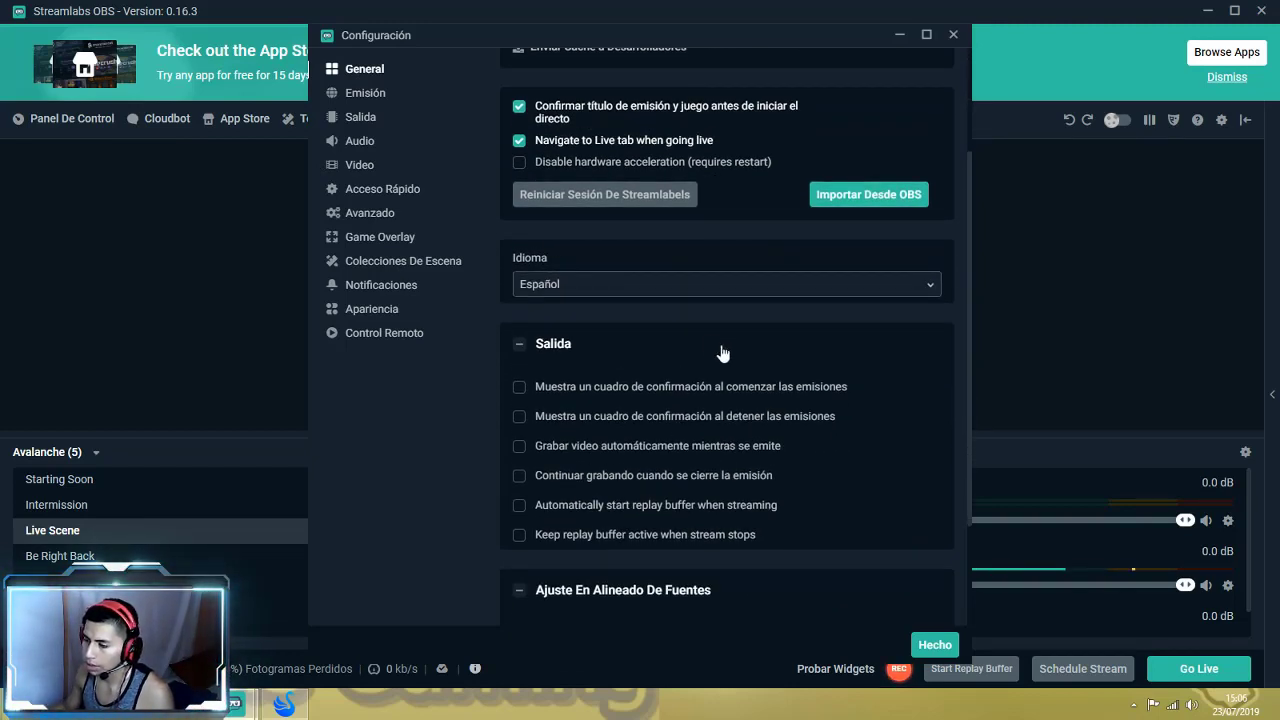
scroll(646, 376, up, 1)
scroll(646, 376, up, 2)
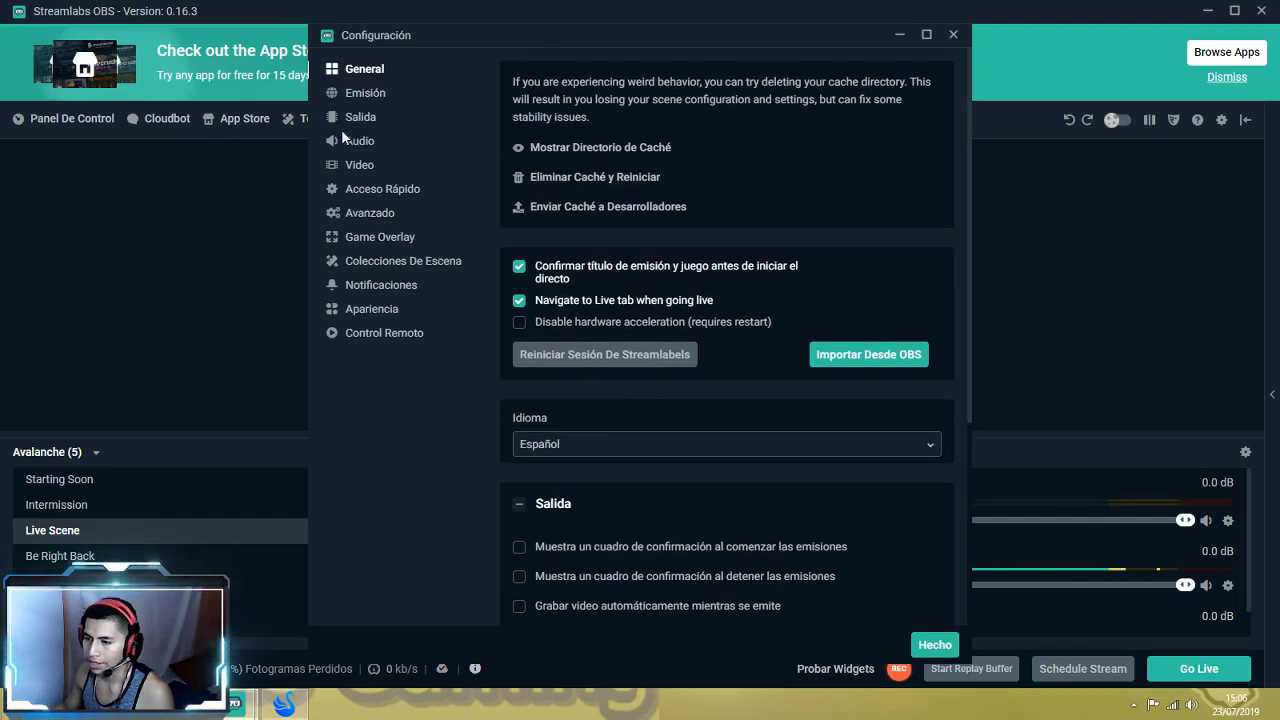
- Set the stream type in the Emisión settings to Custom Streaming Server
click(356, 96)
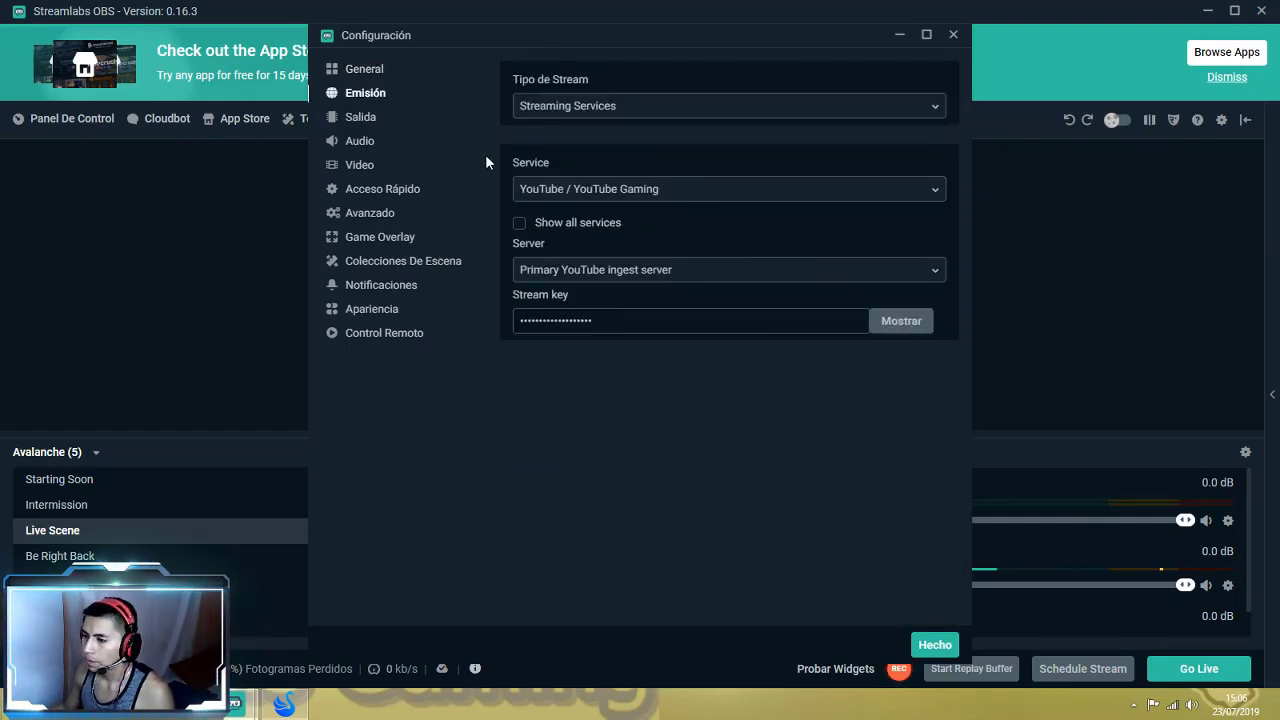
click(878, 107)
click(667, 160)
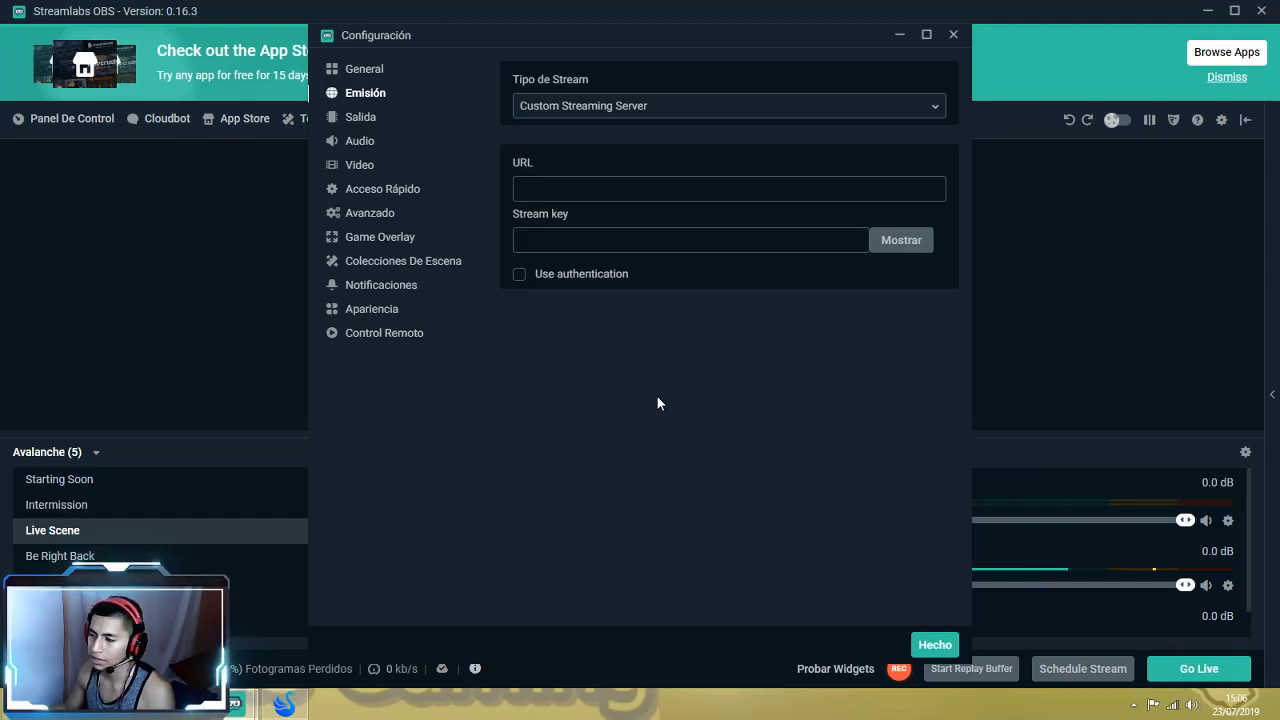
- Review the Salida settings for streaming bitrate, recording path, quality and format, and the replay buffer
click(368, 118)
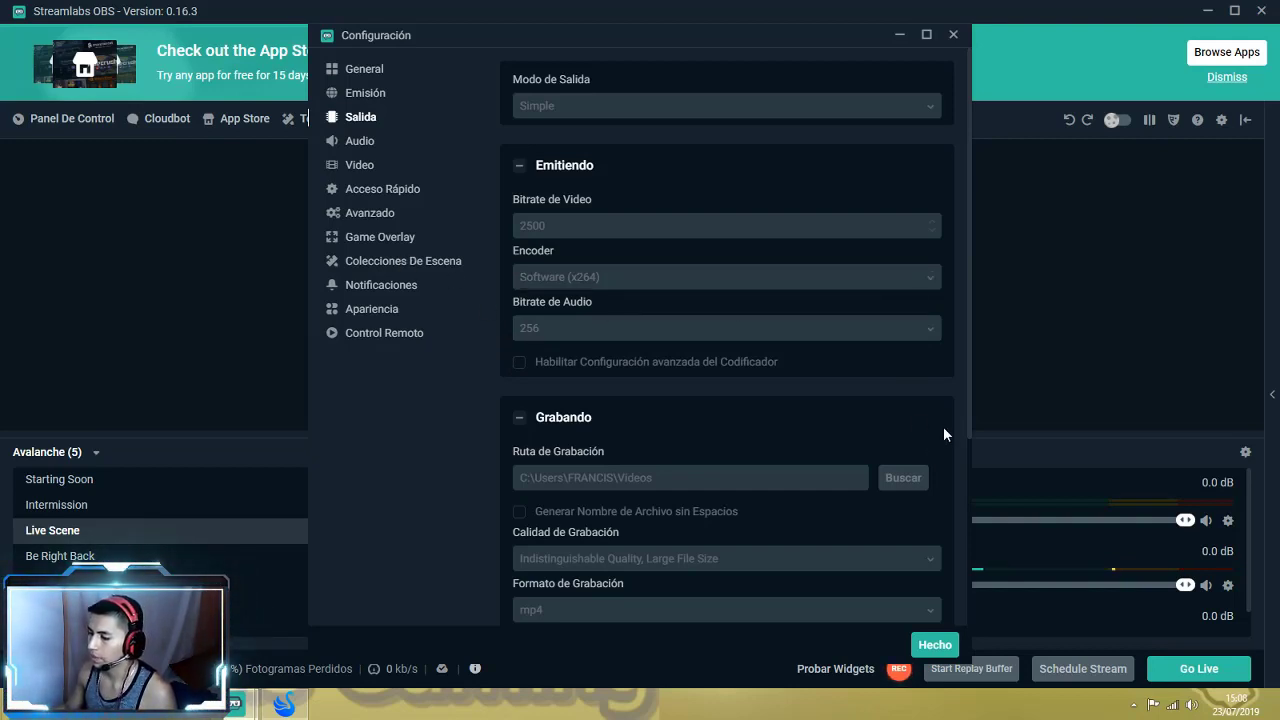
scroll(953, 395, down, 5)
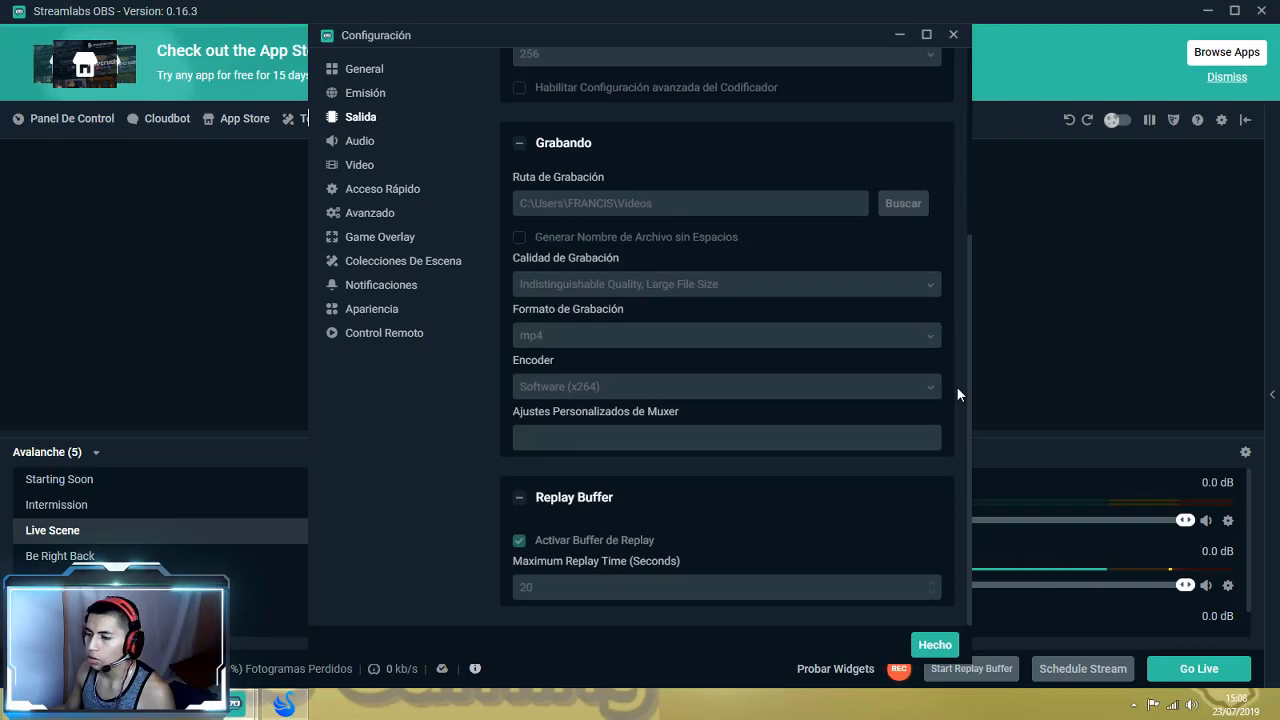
click(957, 266)
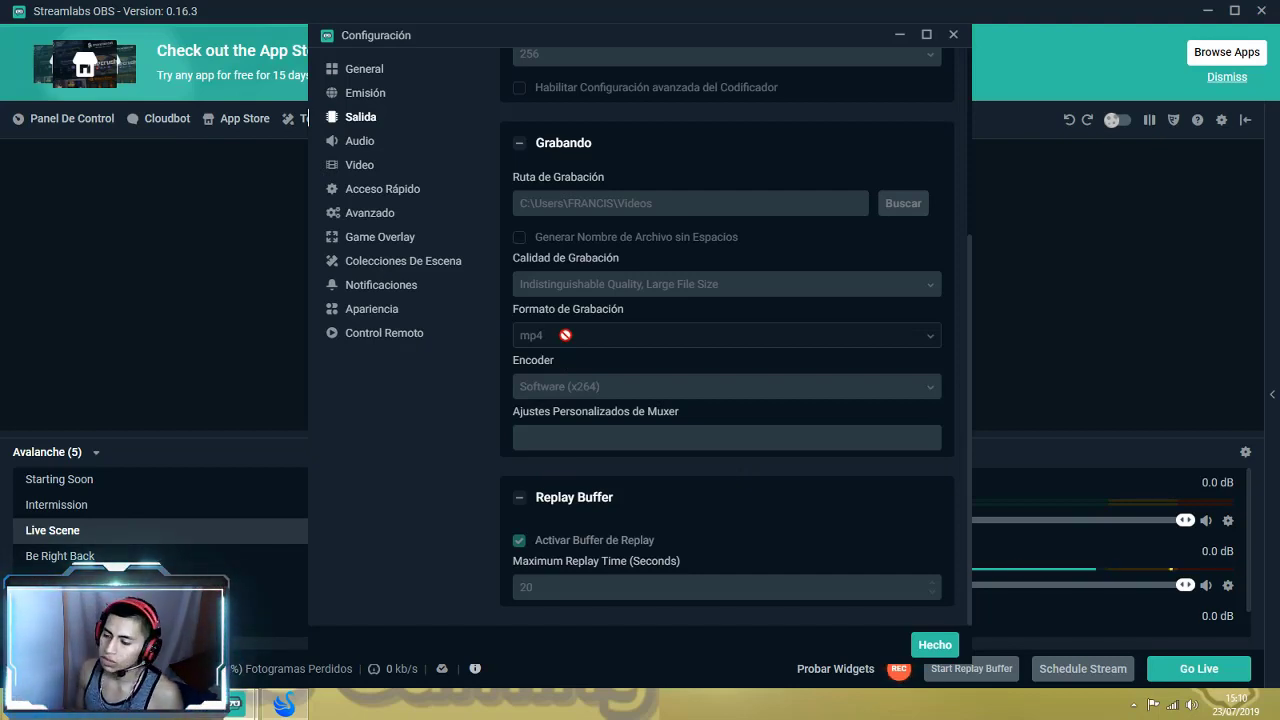
- Review the Audio settings, including the sample rate choices and the devices available for Micrófono/Dispositivo Auxiliar 1
click(364, 143)
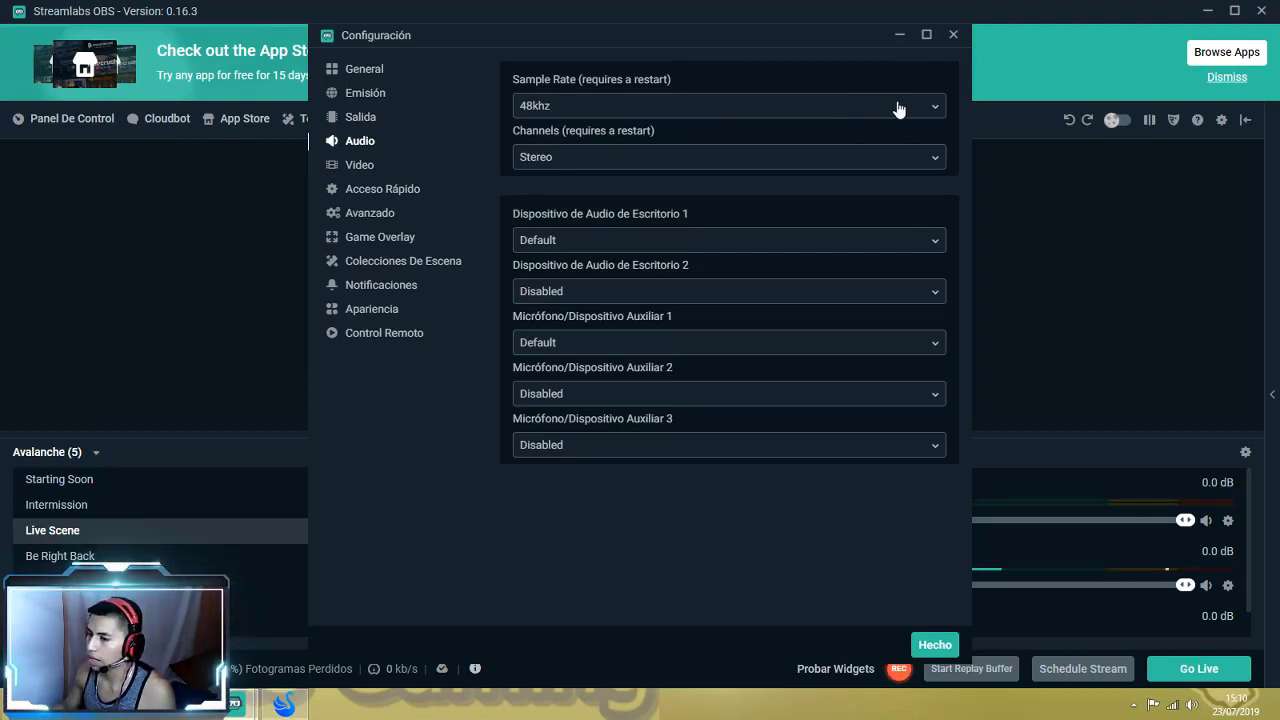
click(936, 110)
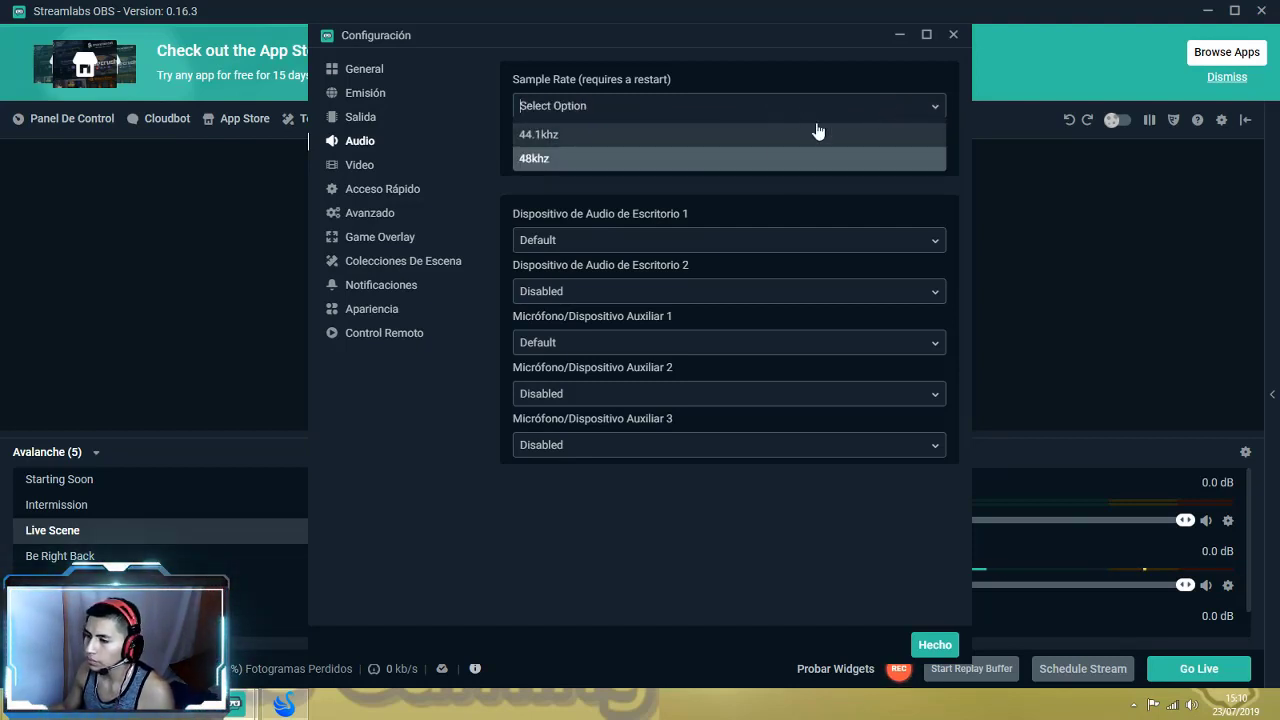
click(760, 158)
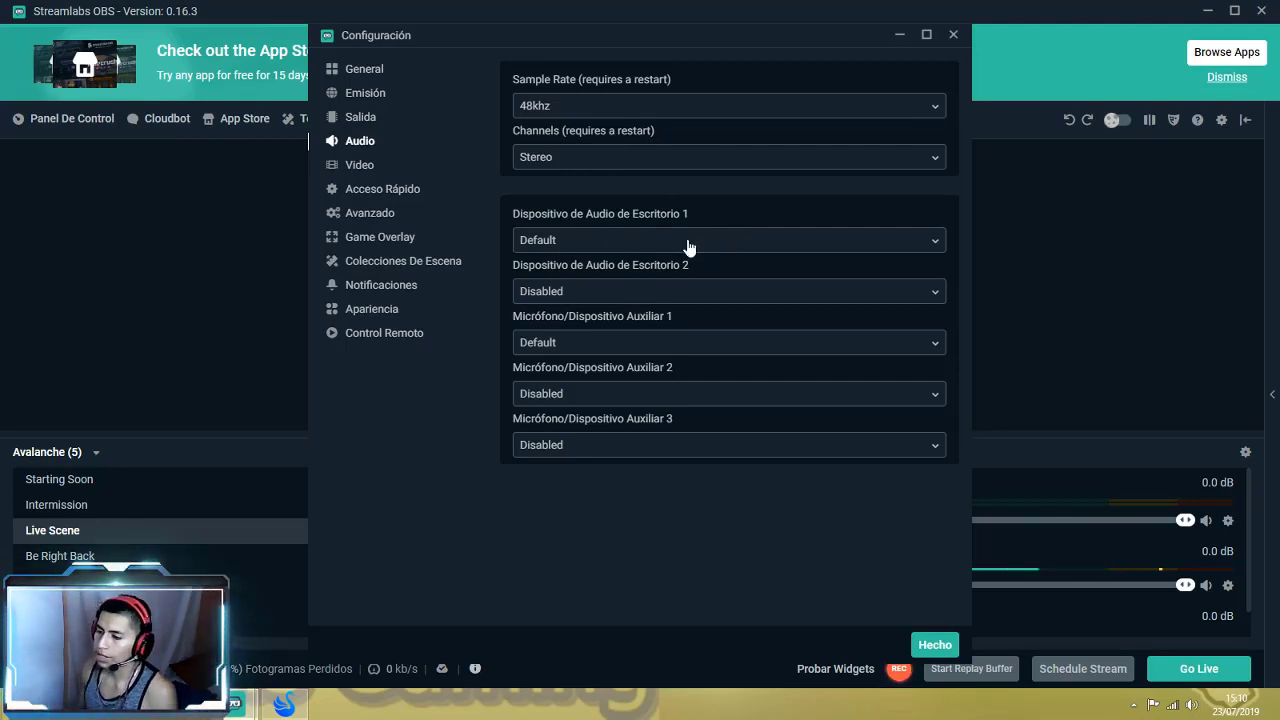
click(894, 348)
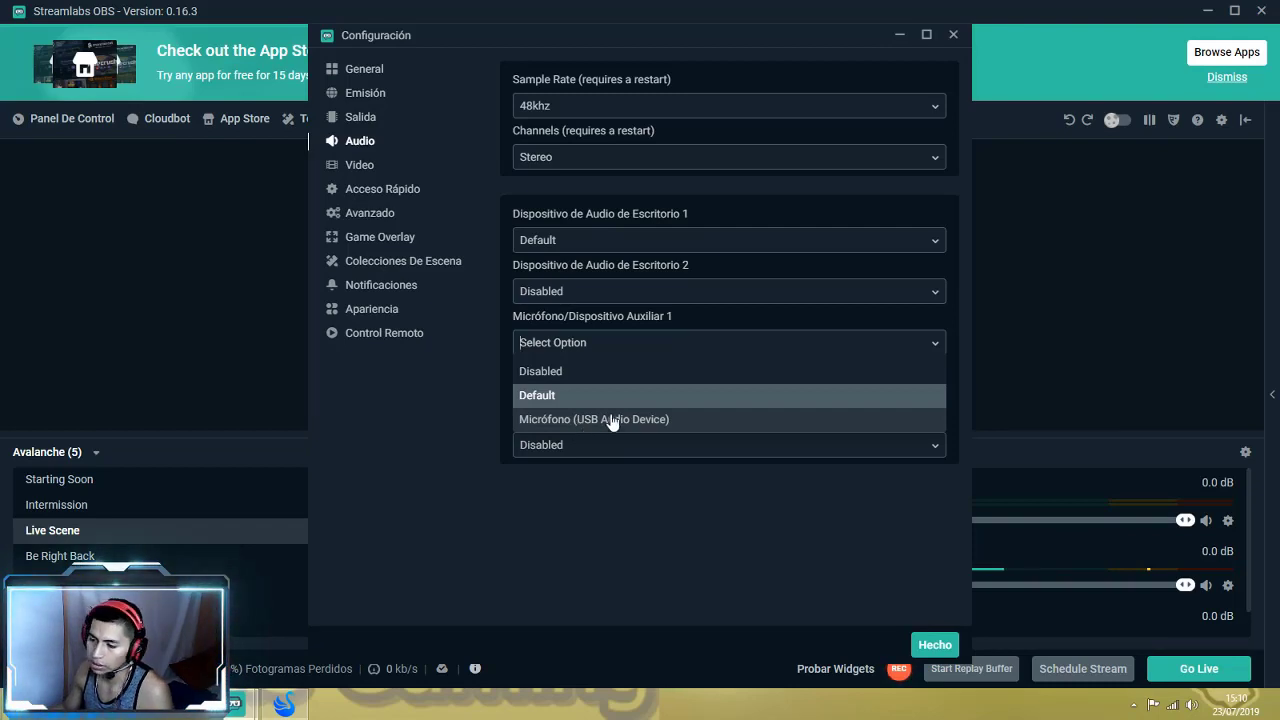
click(934, 345)
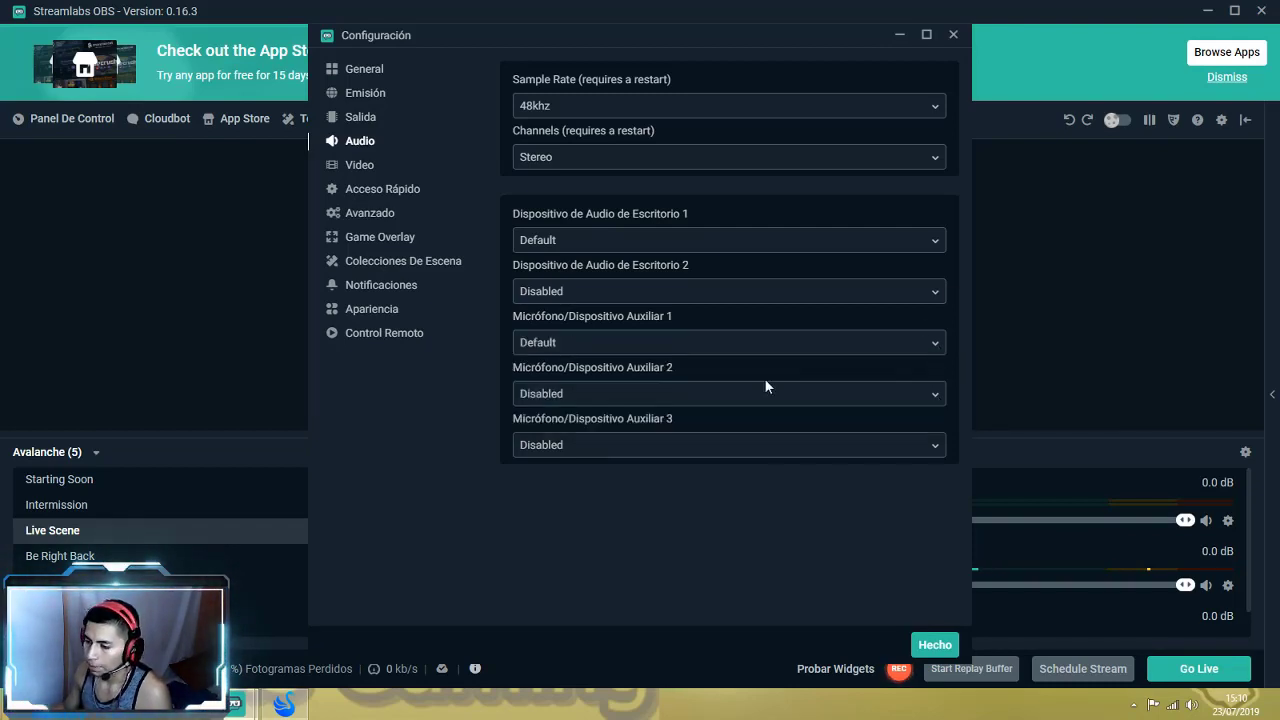
- Review the Video resolution and FPS settings and the Acceso Rápido hotkey assignments for streaming, recording and scenes
click(362, 166)
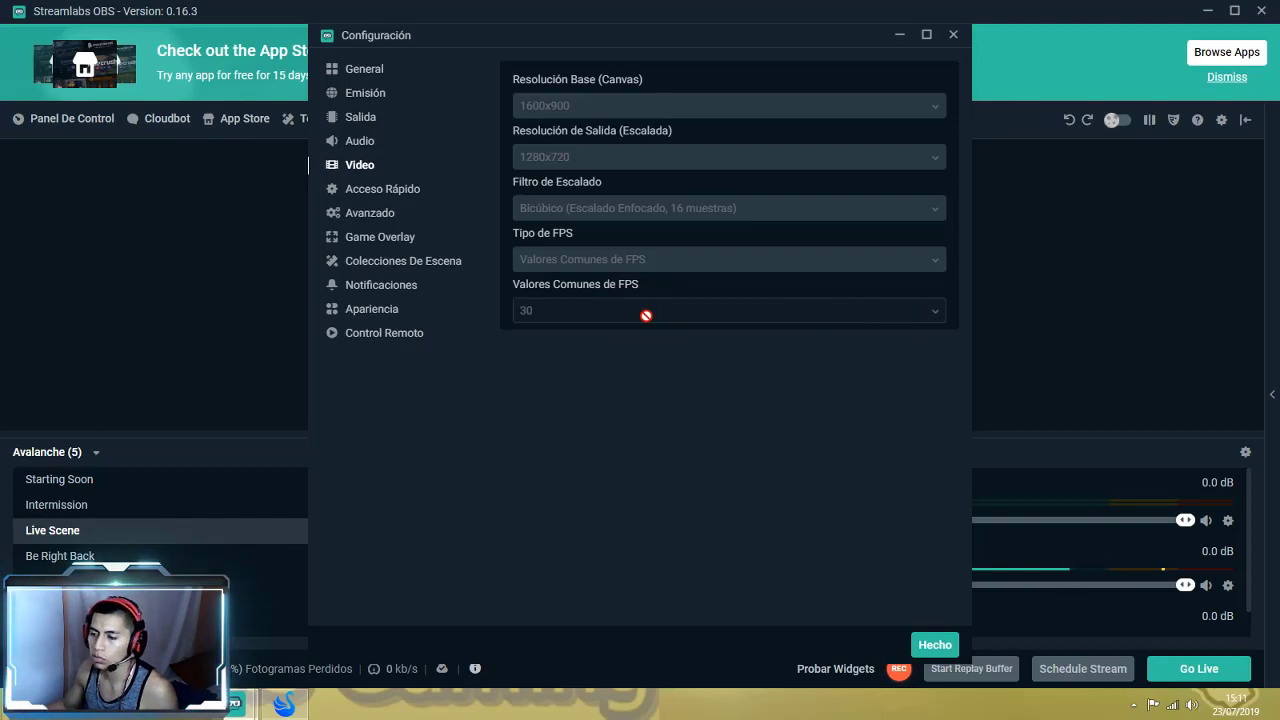
click(407, 199)
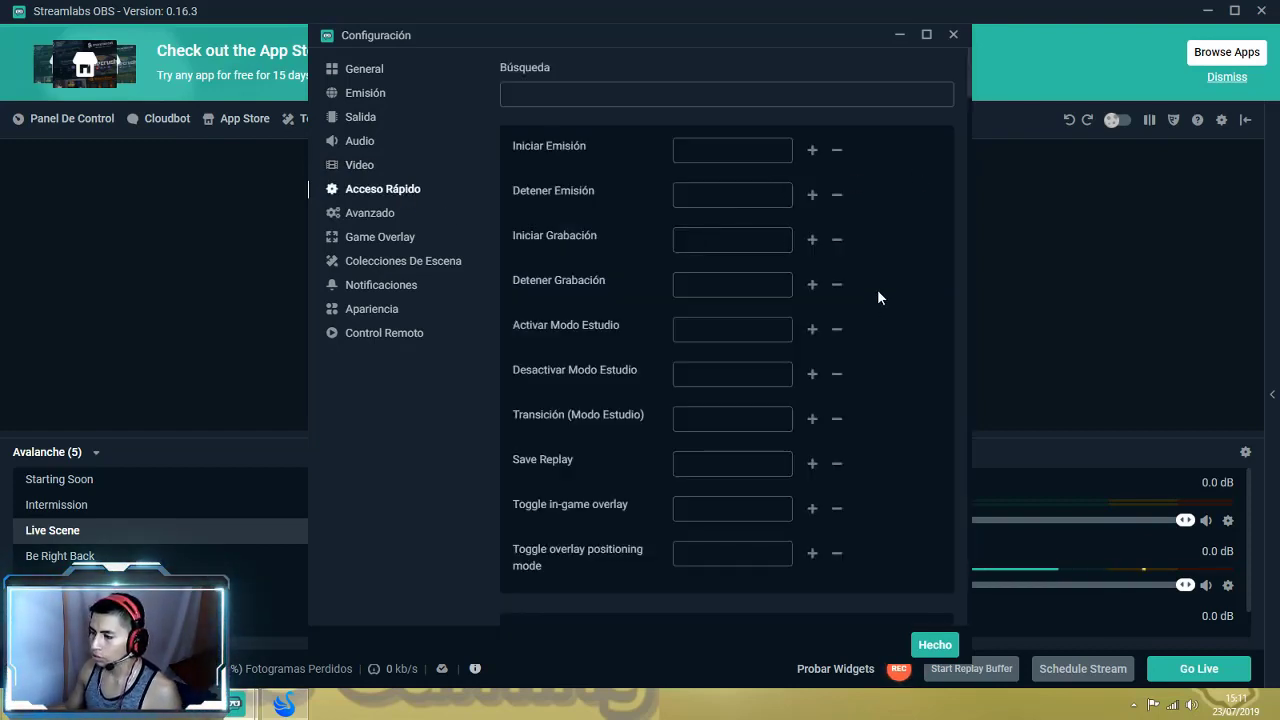
scroll(921, 303, down, 3)
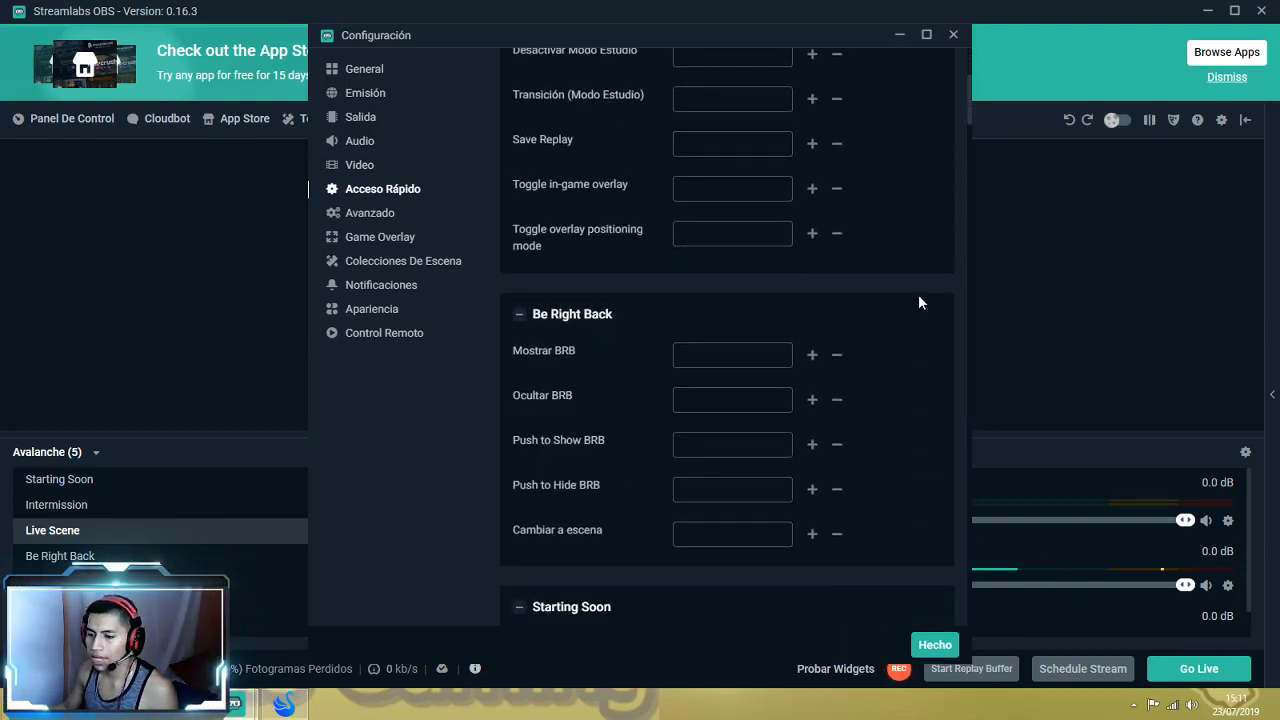
scroll(917, 293, down, 2)
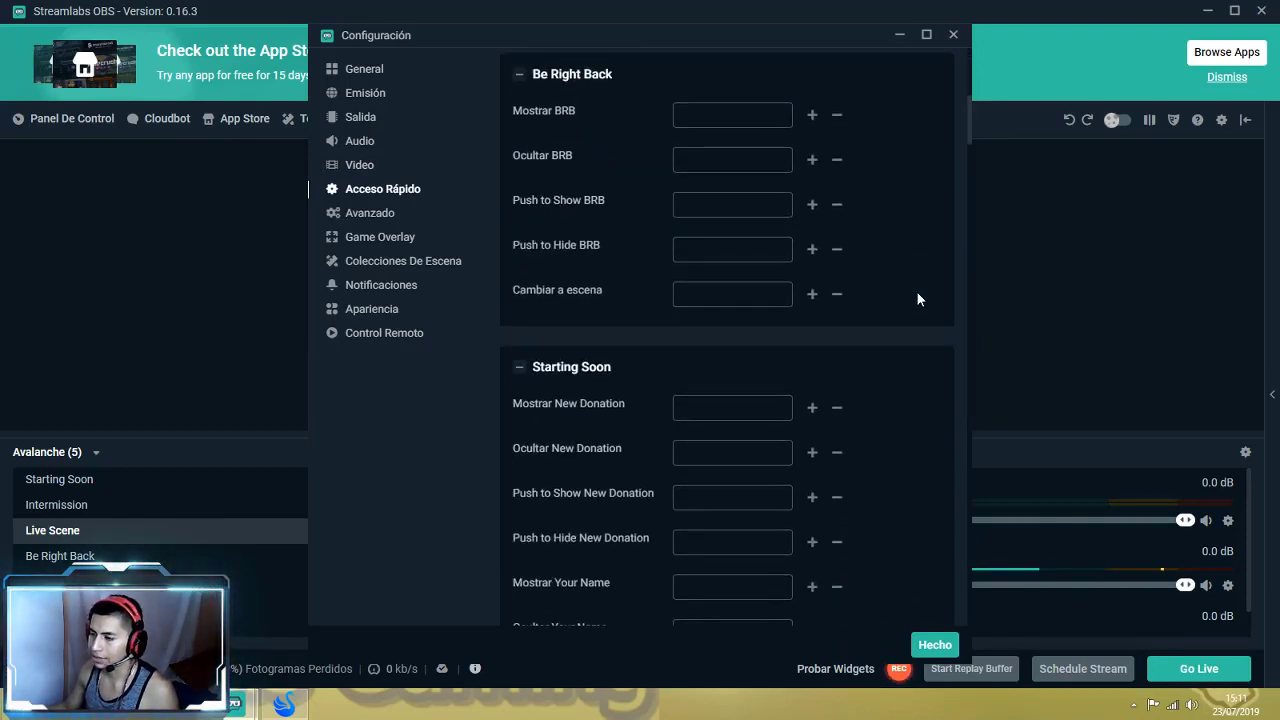
scroll(917, 292, up, 4)
scroll(917, 293, up, 2)
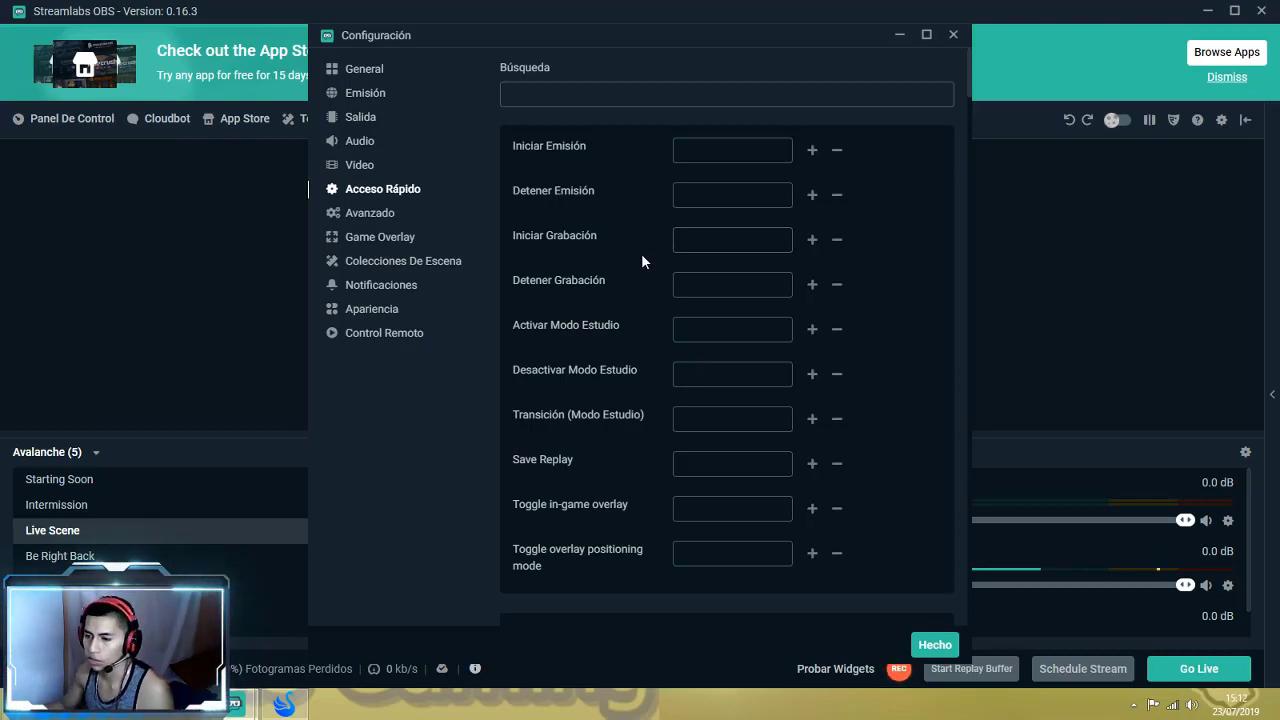
click(700, 240)
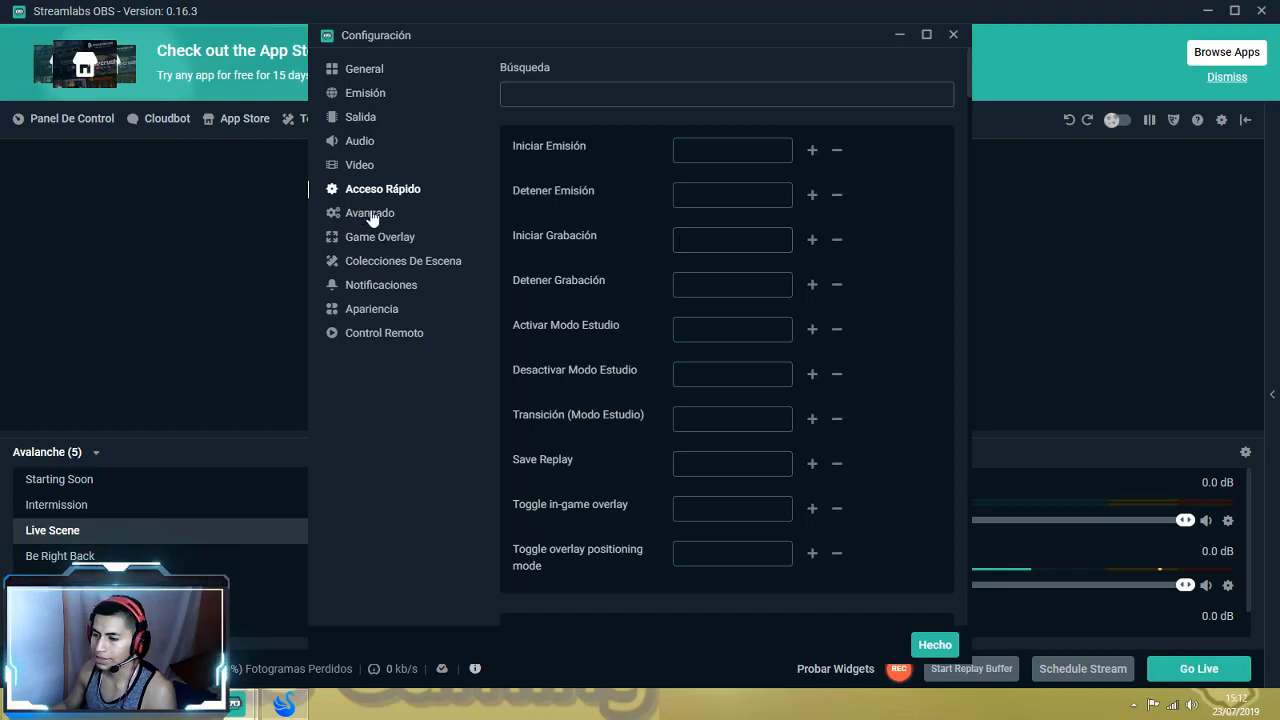
- Examine the Avanzado settings for video, audio monitoring, recording file names, replay buffer, stream delay, automatic reconnection, network, sources and media files
click(372, 214)
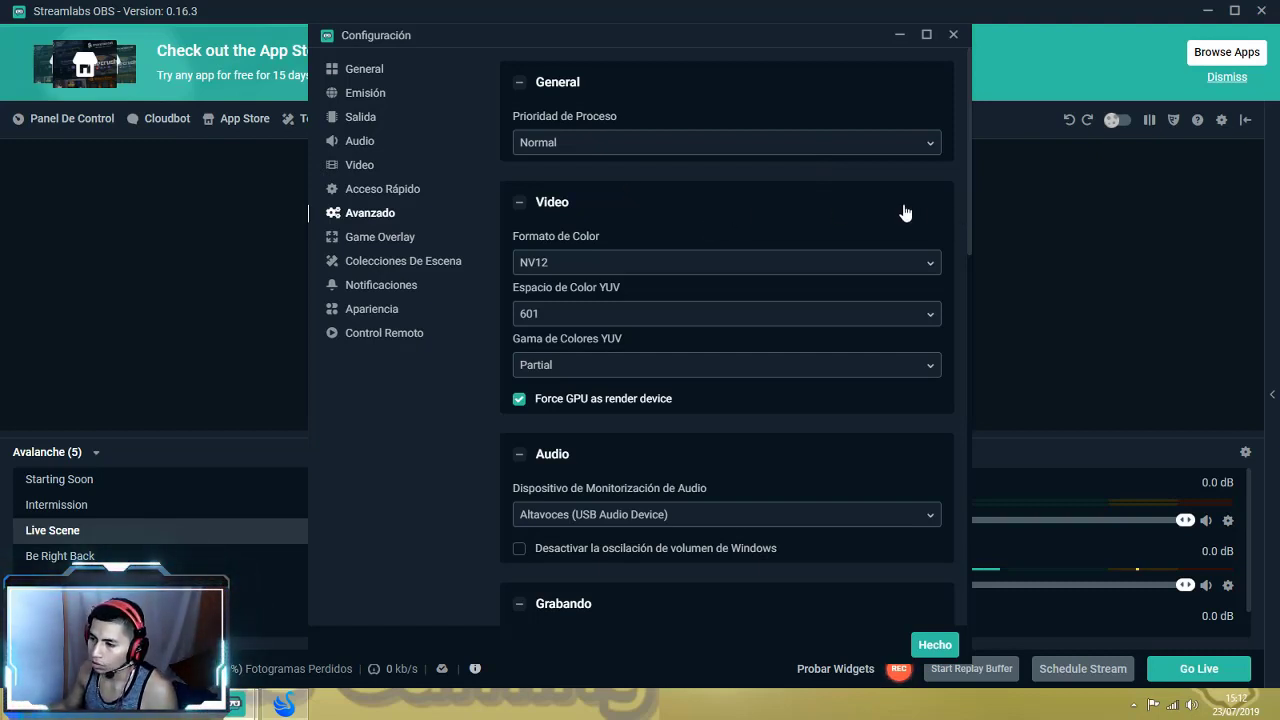
scroll(904, 212, down, 1)
scroll(881, 199, down, 2)
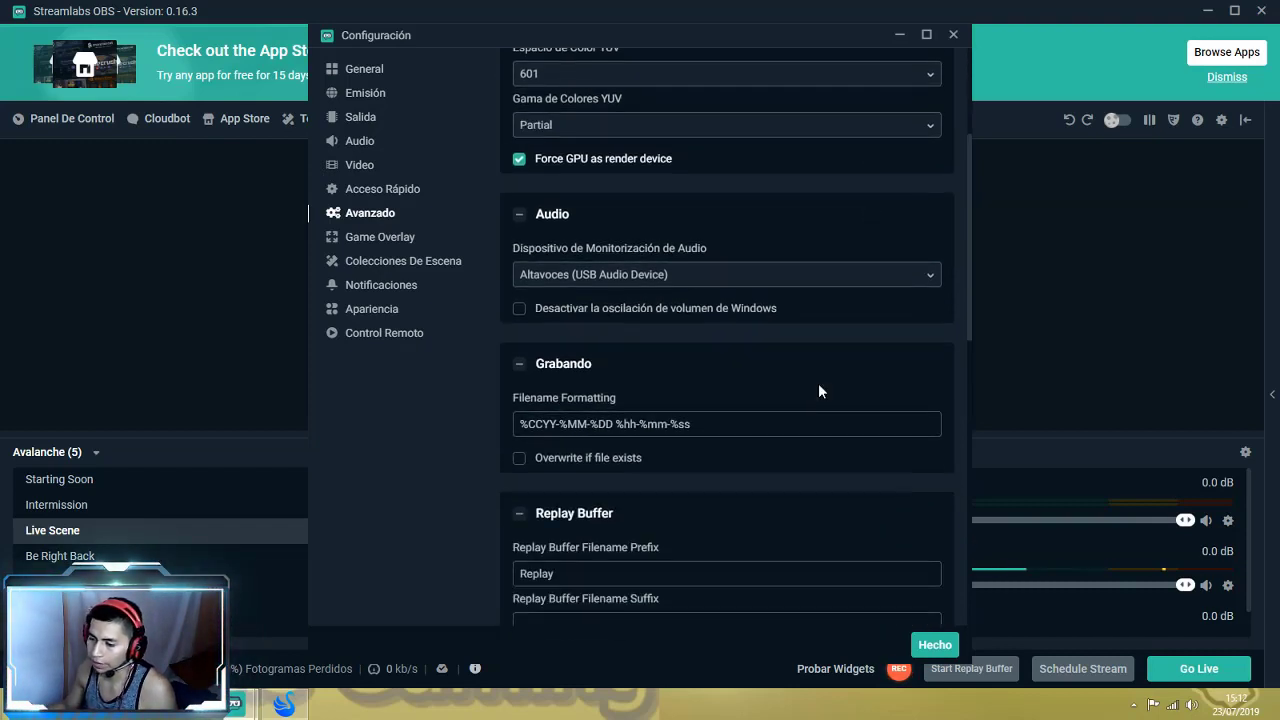
scroll(877, 365, down, 2)
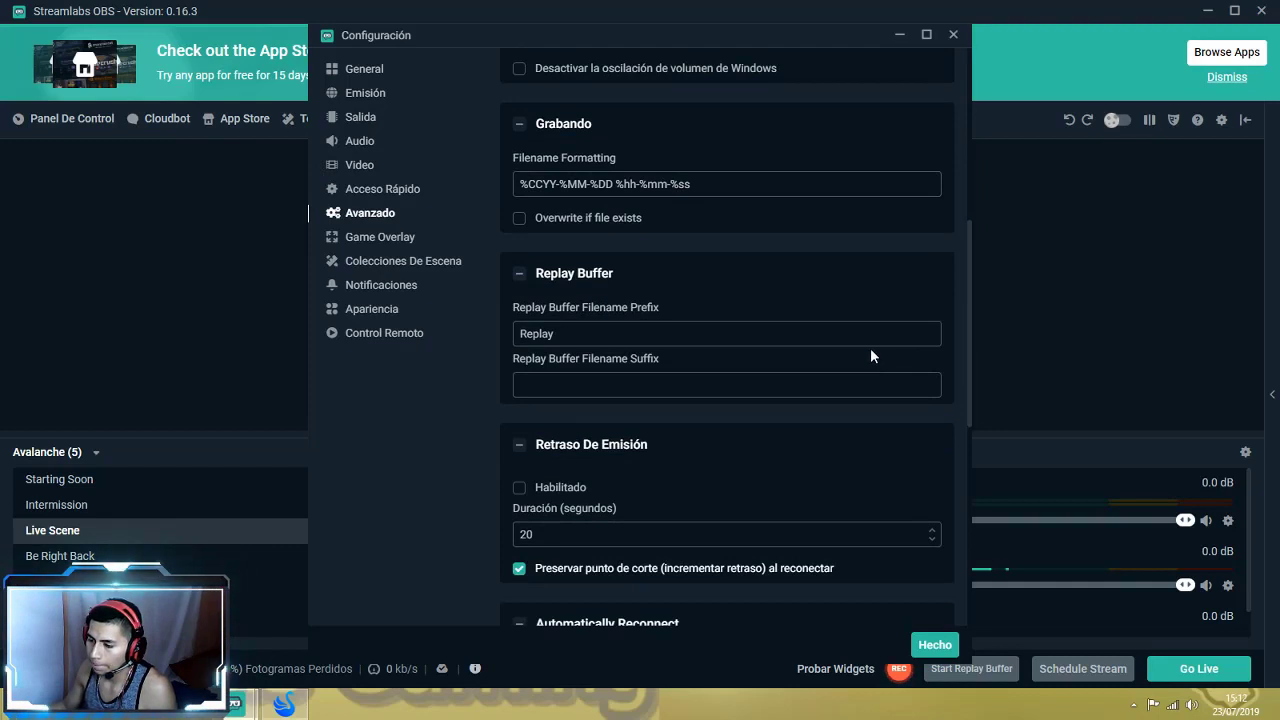
scroll(861, 331, down, 1)
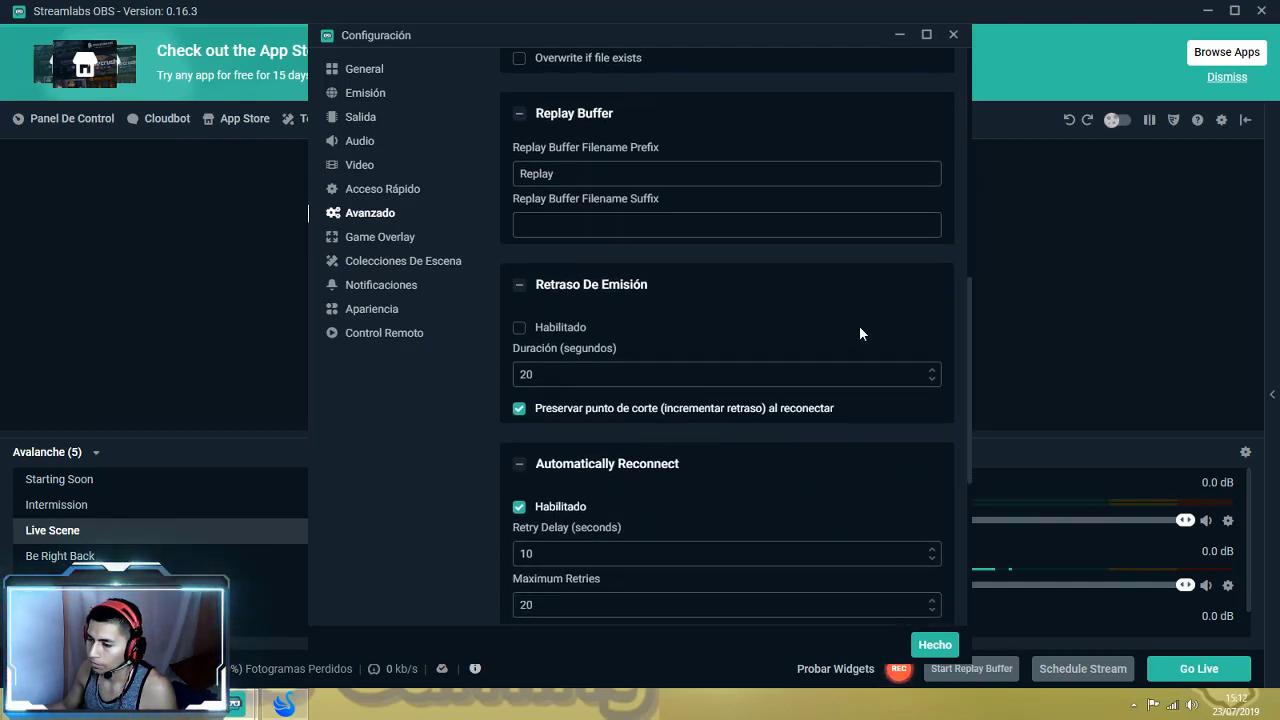
scroll(859, 325, down, 1)
scroll(859, 326, down, 1)
scroll(861, 320, down, 2)
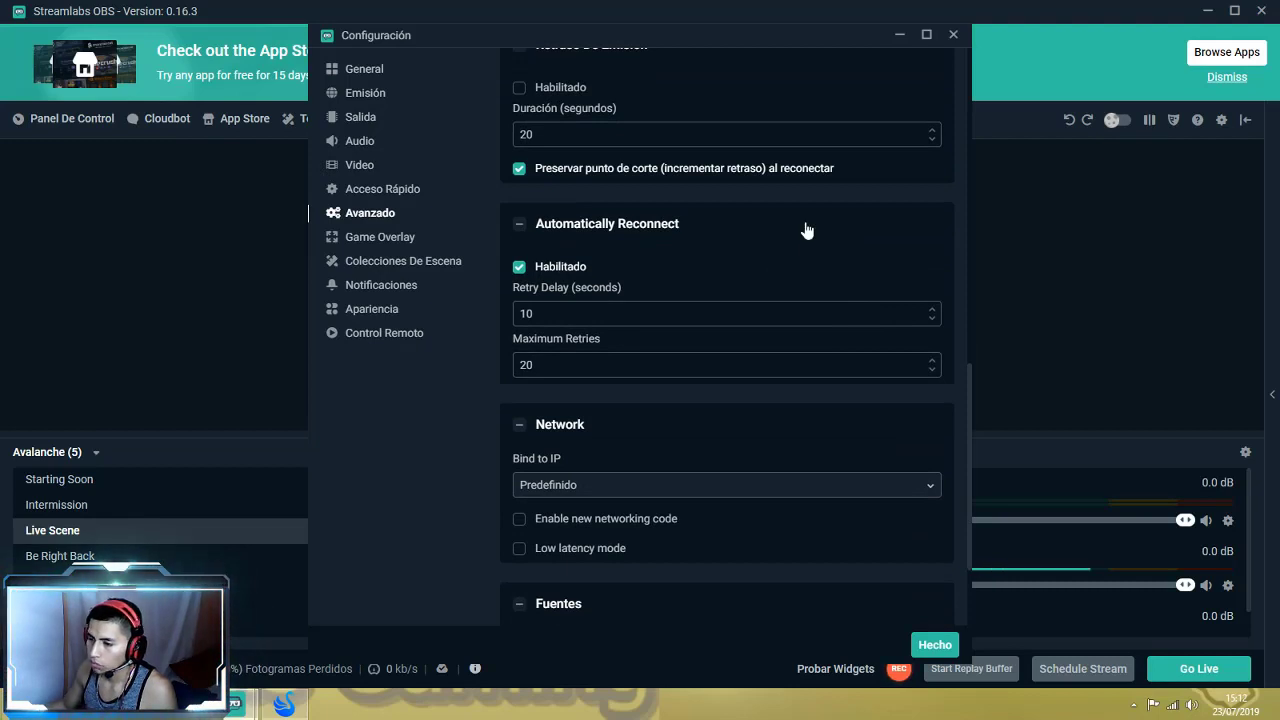
scroll(568, 221, up, 1)
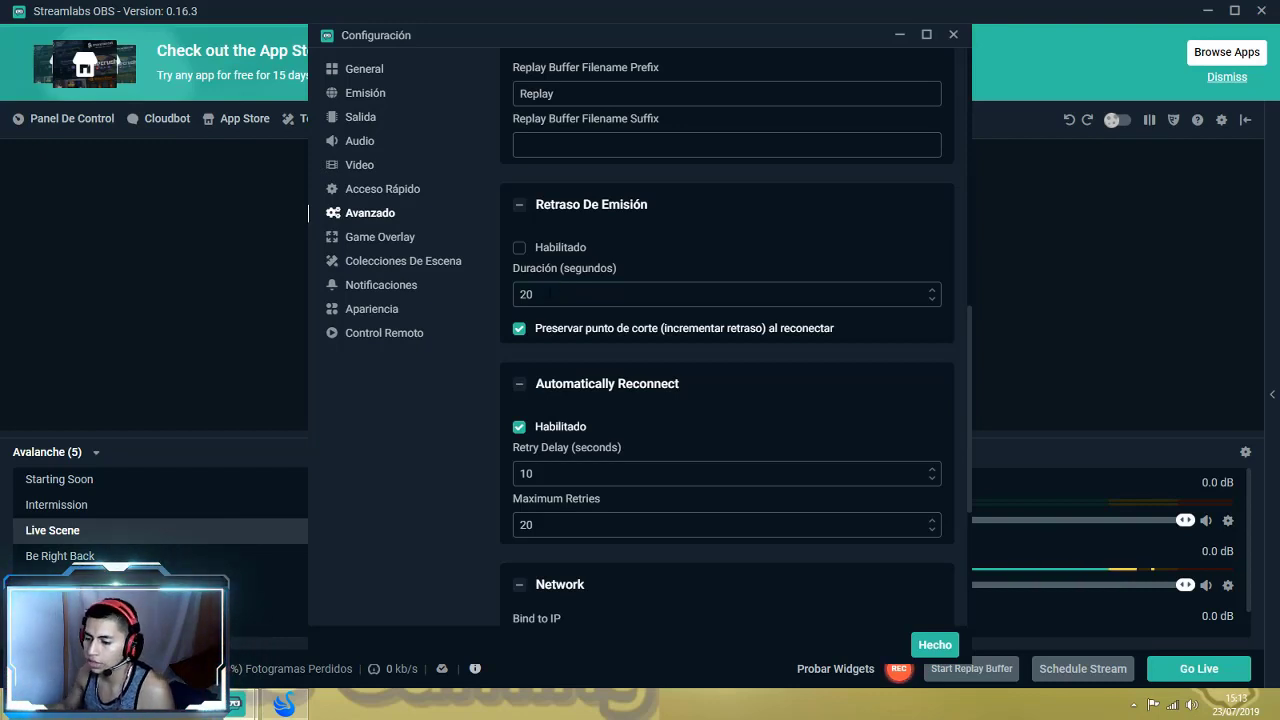
scroll(613, 431, down, 5)
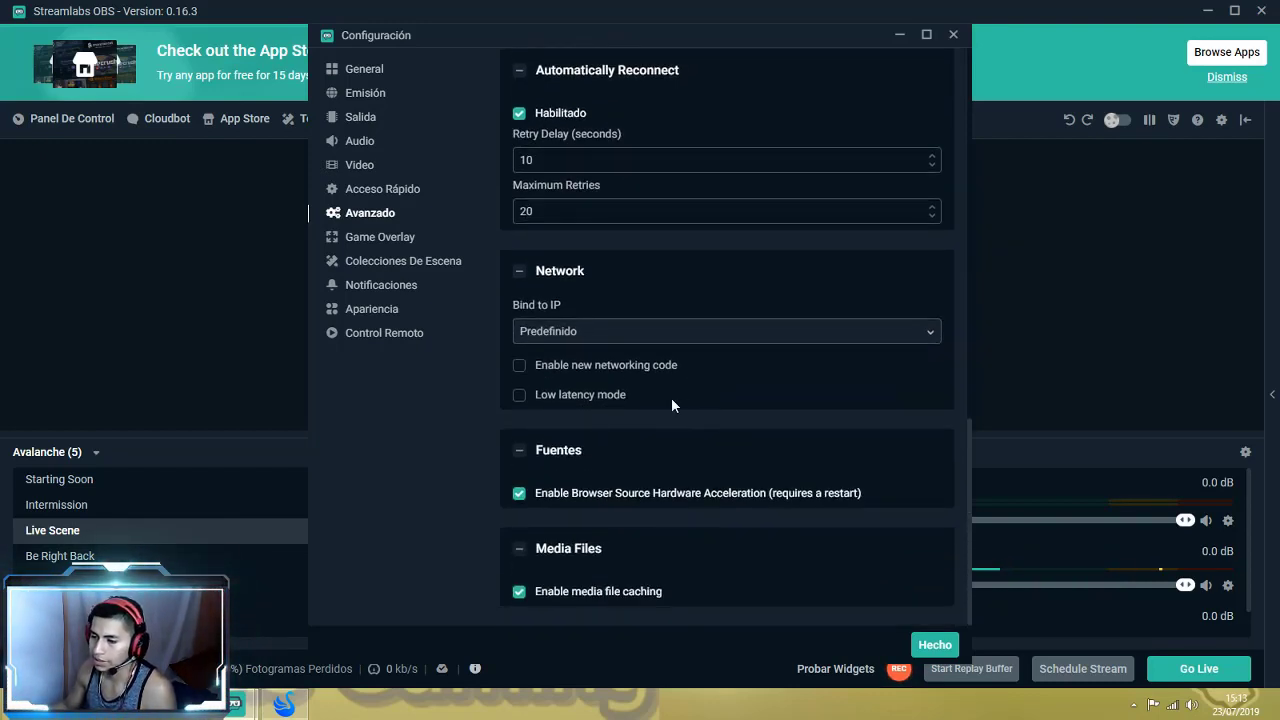
- Look through the Game Overlay, Colecciones De Escena, Notificaciones and Apariencia settings, and close the settings window
click(380, 237)
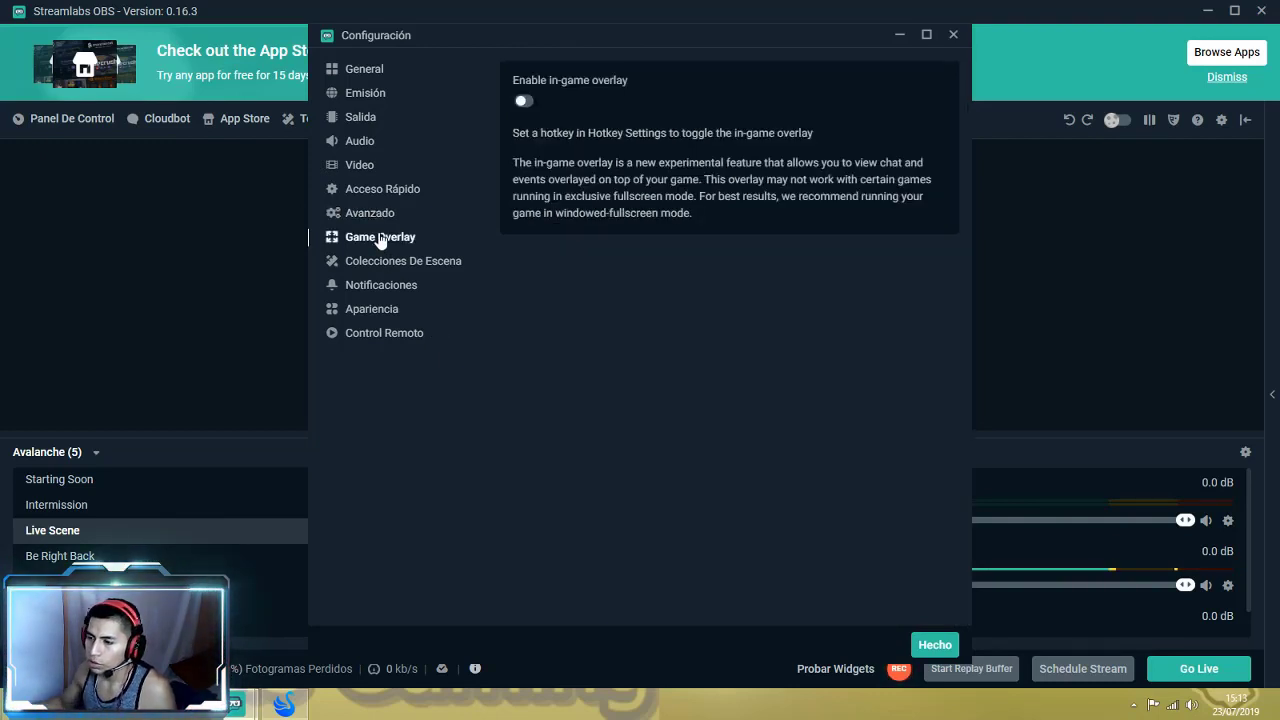
click(391, 270)
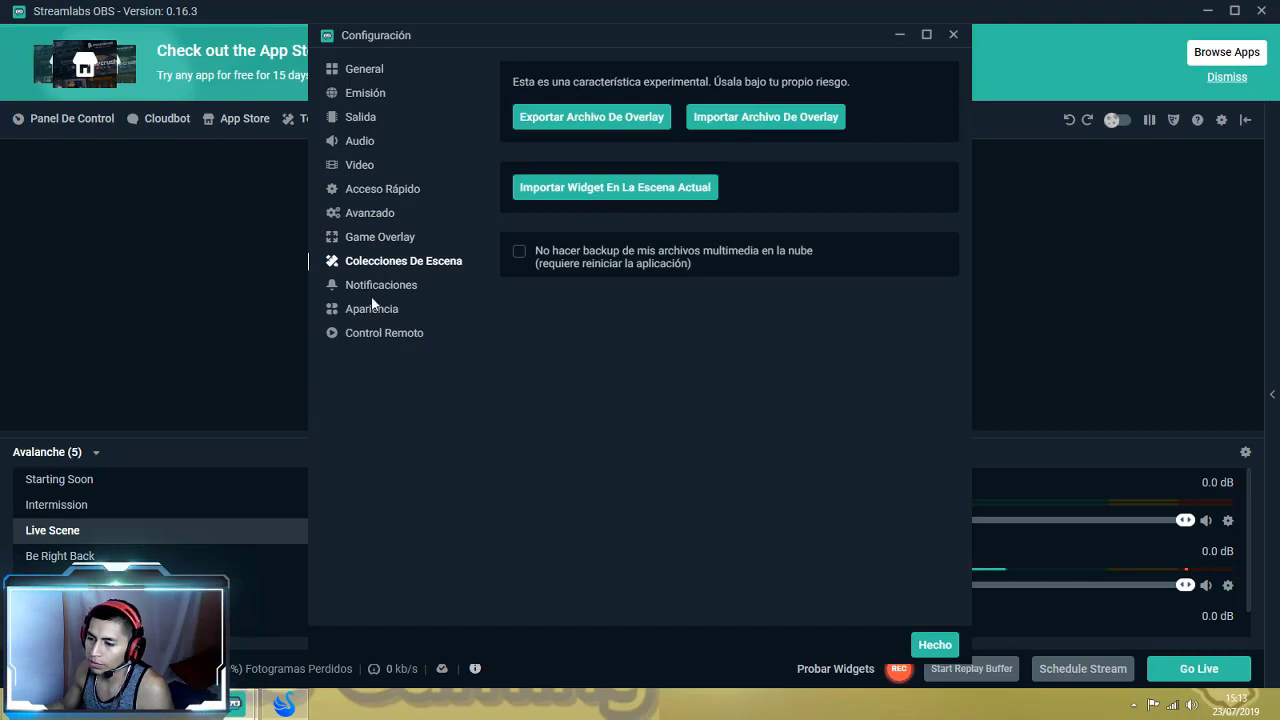
click(378, 290)
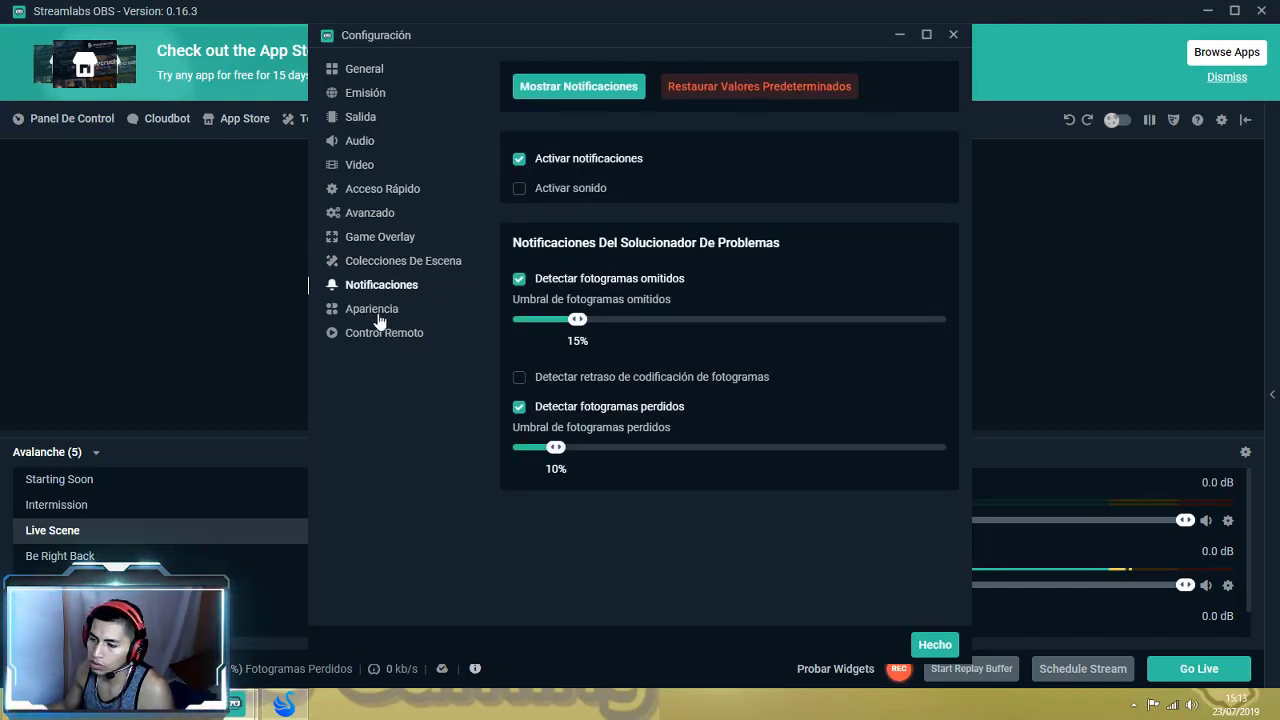
click(380, 312)
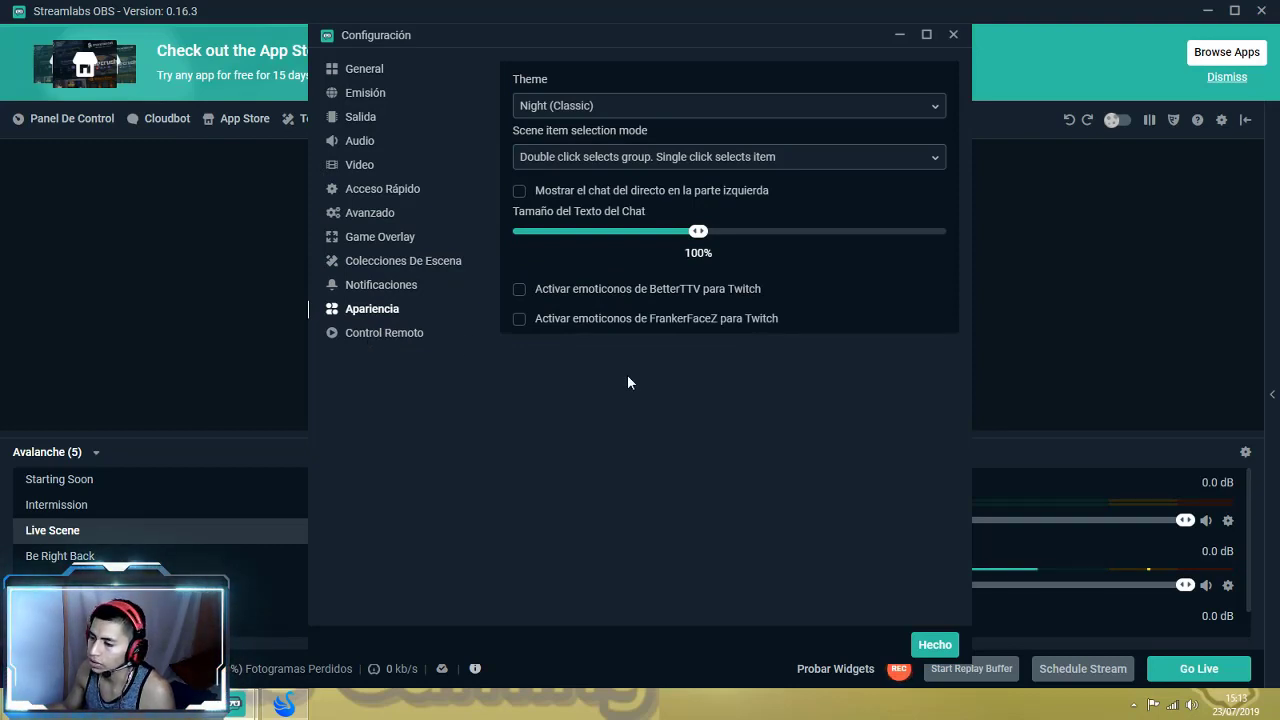
click(954, 36)
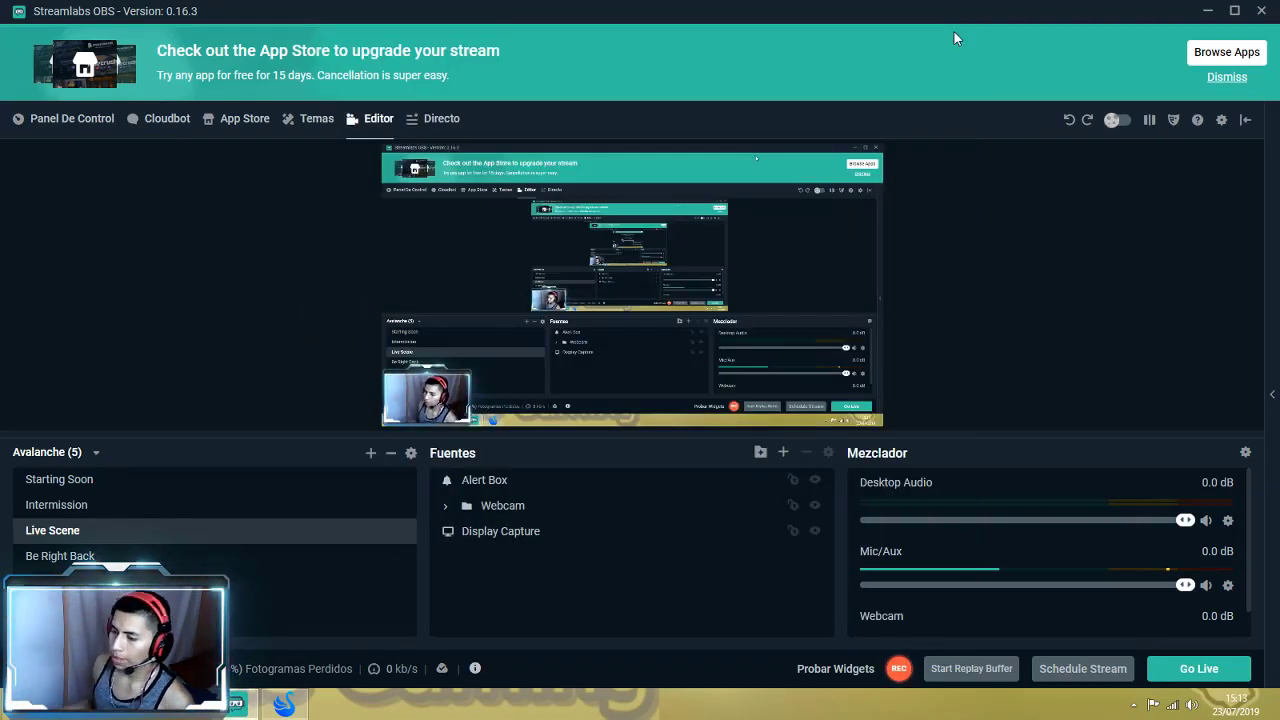